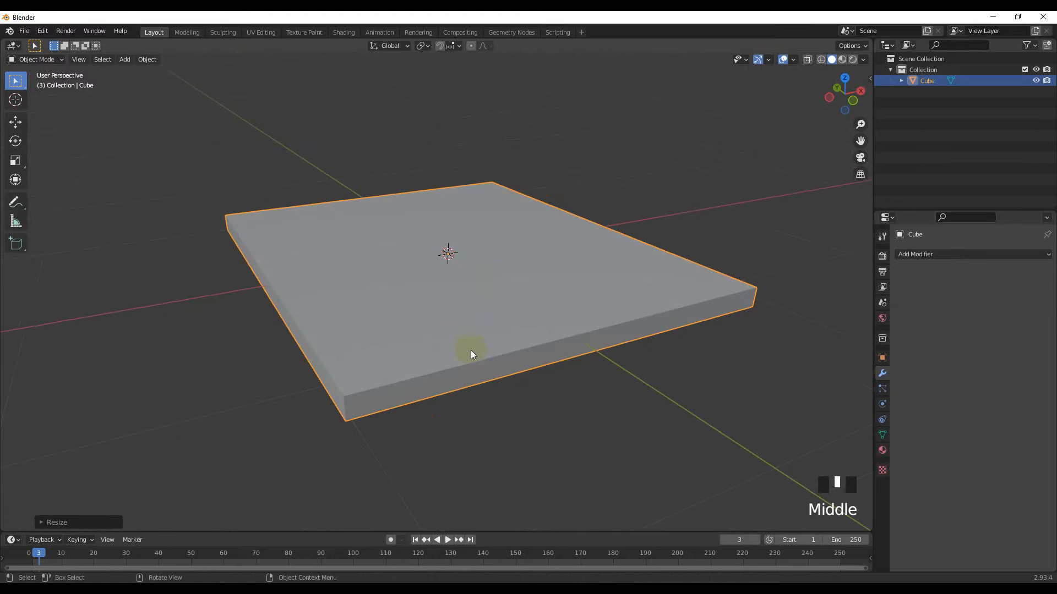
Apply the scale transform to the flattened slab
scroll(446, 335, "down", 2)
key("Tab")
key("Tab")
key("ctrl+a")
left_click(418, 343)
Bevel the slab's four vertical corner edges about 0.25 m wide with 5 segments
key("Tab")
middle_click_drag(477, 335, 117, 147)
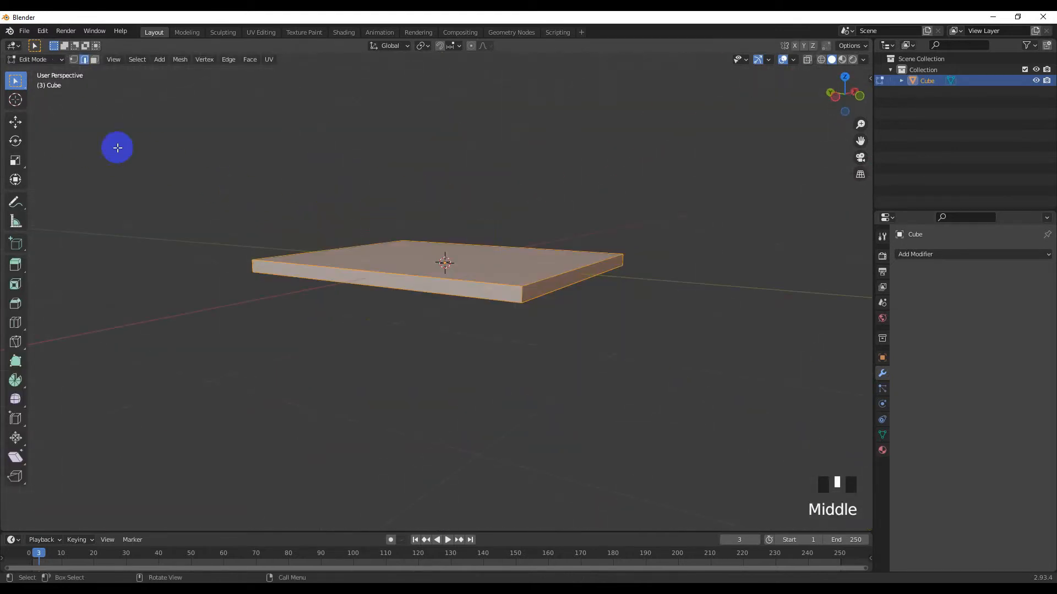
left_click(521, 293)
middle_click_drag(400, 339, 520, 336)
left_click(400, 299, "shift")
middle_click_drag(396, 320, 493, 329)
left_click(392, 312, "shift")
key("KP_7")
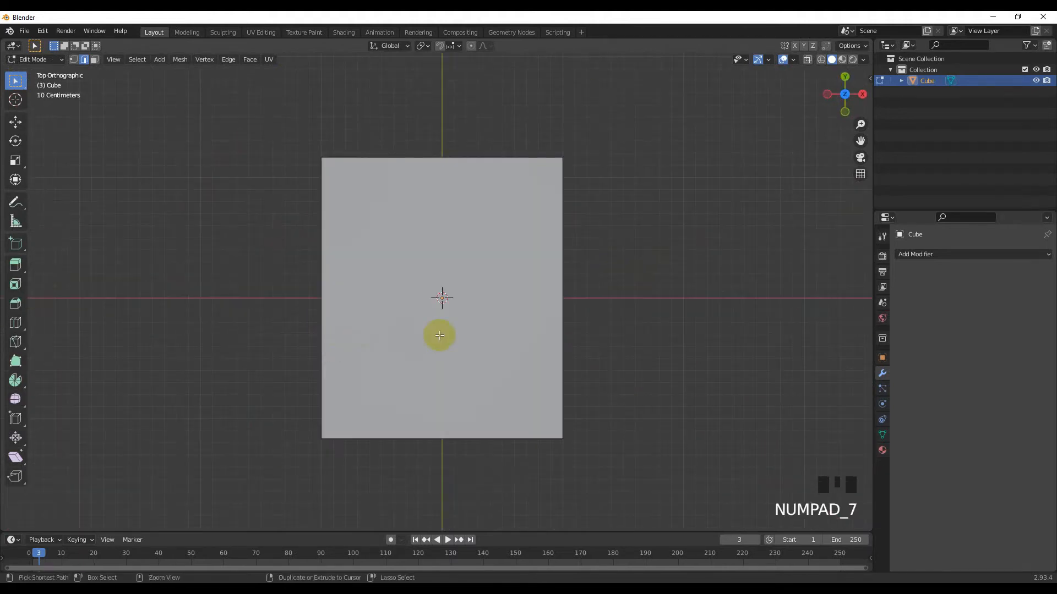
key("ctrl+b")
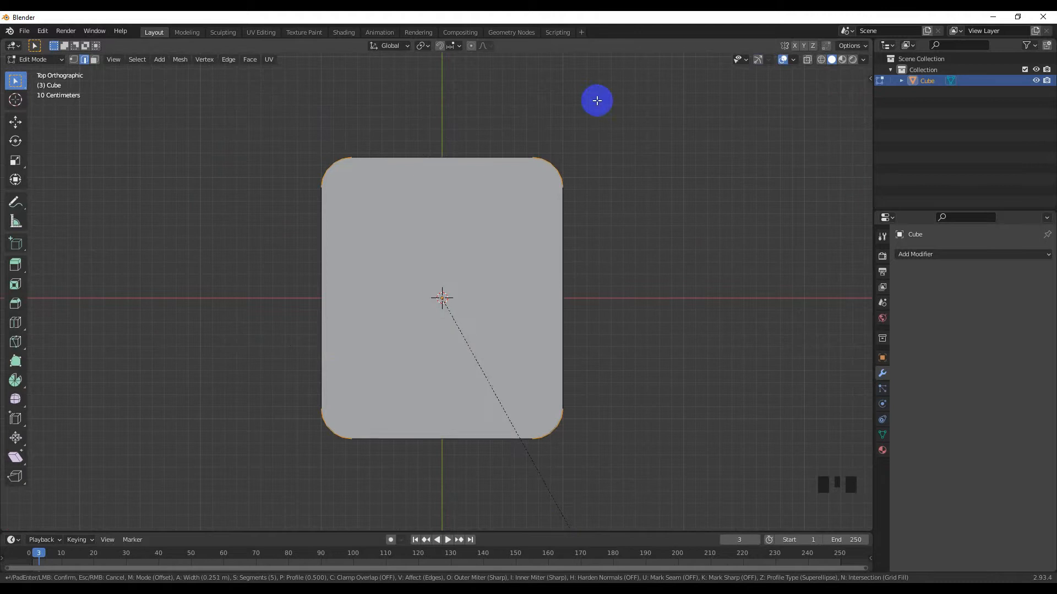
left_click(597, 101)
key("Tab")
middle_click_drag(500, 224, 520, 164)
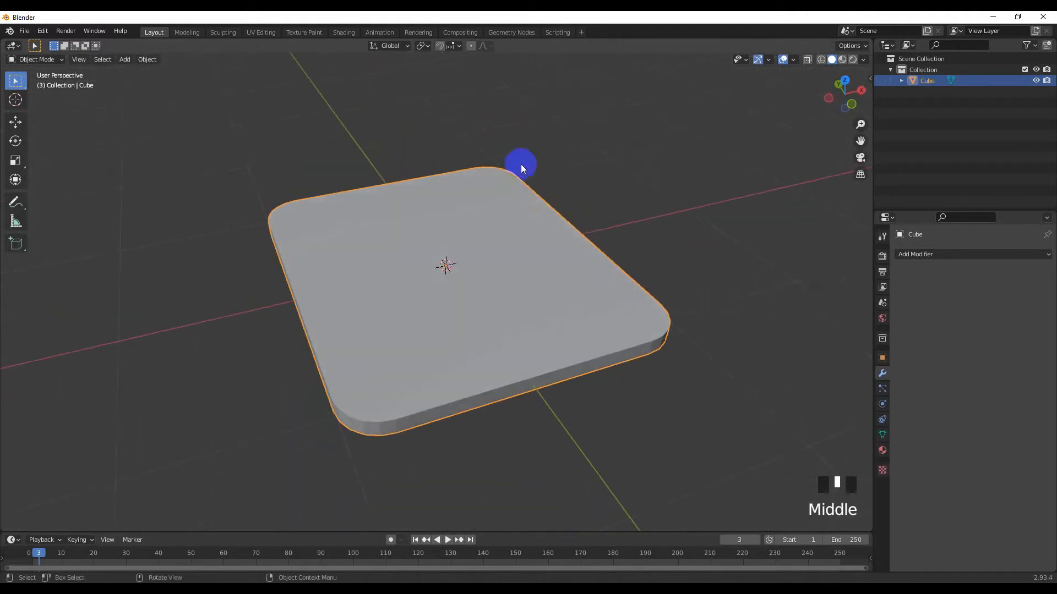
Add a mesh plane at the slab's centre and scale it to about 0.82
key("KP_7")
scroll(523, 217, "down", 3)
key("shift+a")
mouse_move(467, 299)
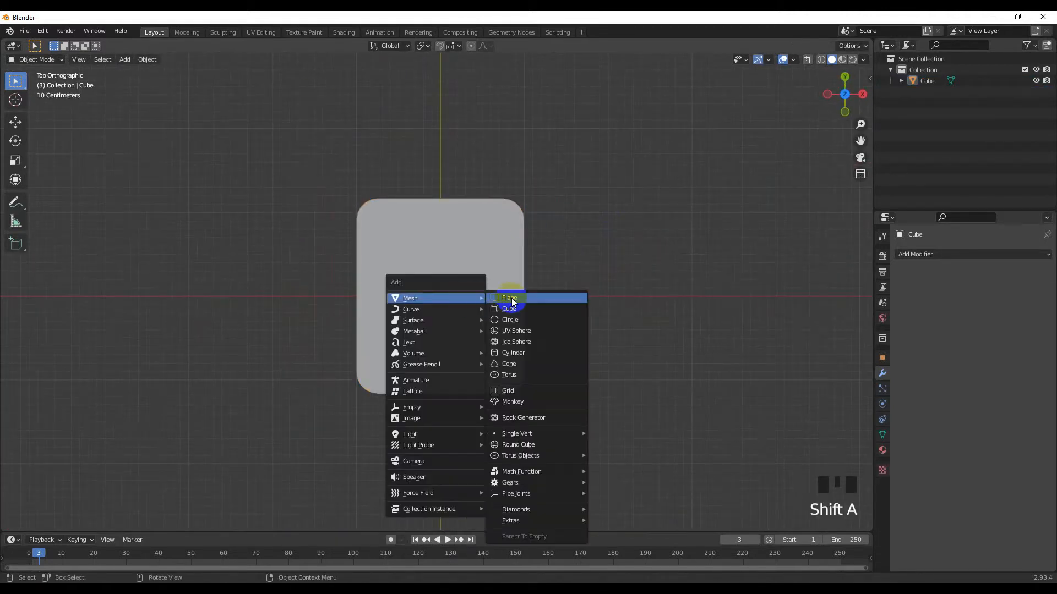
left_click(512, 299)
key("s")
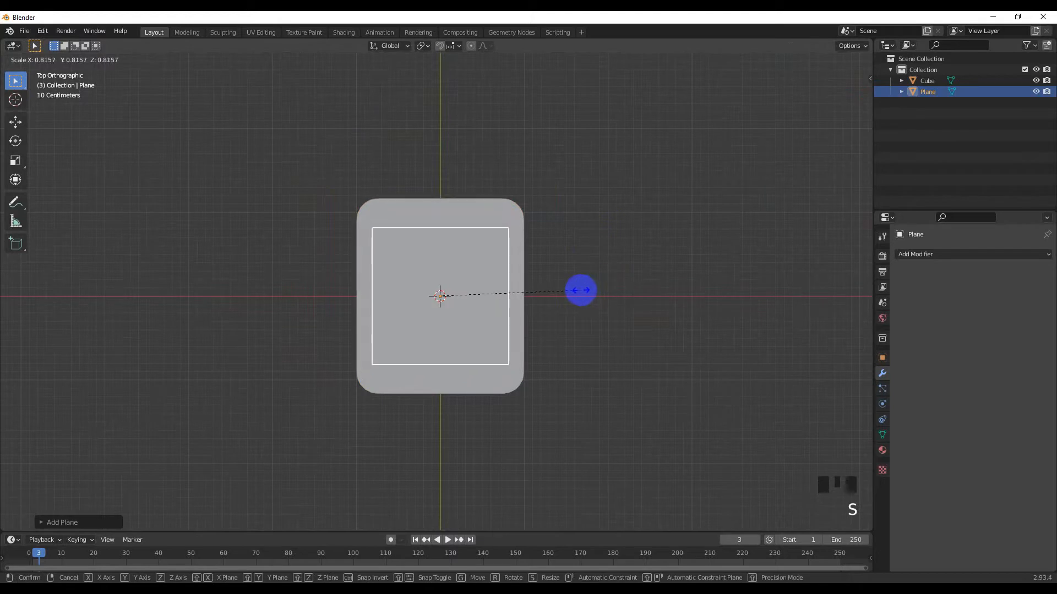
left_click(580, 290)
Move the plane about 0.14 m along positive Y and apply its transform
key("g")
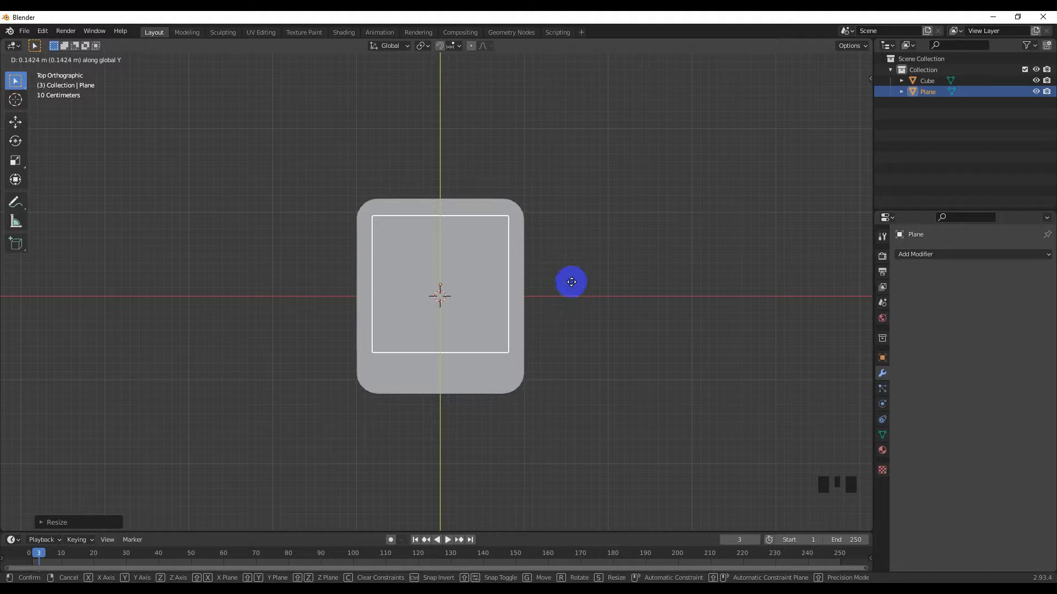
left_click(569, 291)
key("ctrl+a")
left_click(553, 301)
Turn on X-ray display to see the plane inside the slab
key("Tab")
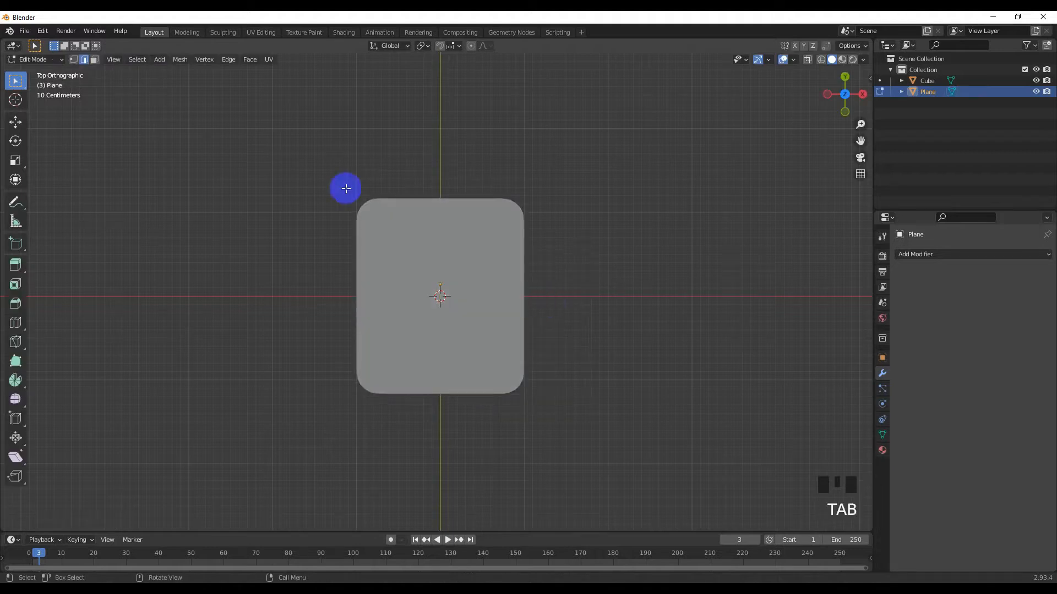
middle_click_drag(440, 317, 488, 243)
key("Tab")
middle_click_drag(478, 296, 449, 317)
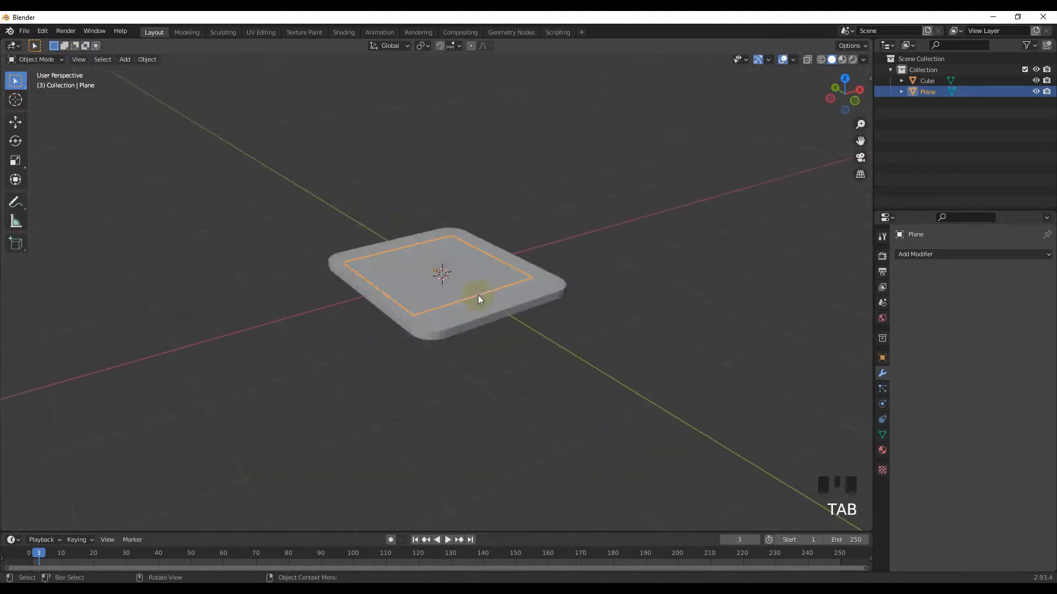
left_click(807, 61)
scroll(534, 280, "up", 3)
middle_click_drag(534, 283, 331, 276)
Extrude the plane's face upward about 0.06 m to form a thin panel
key("Tab")
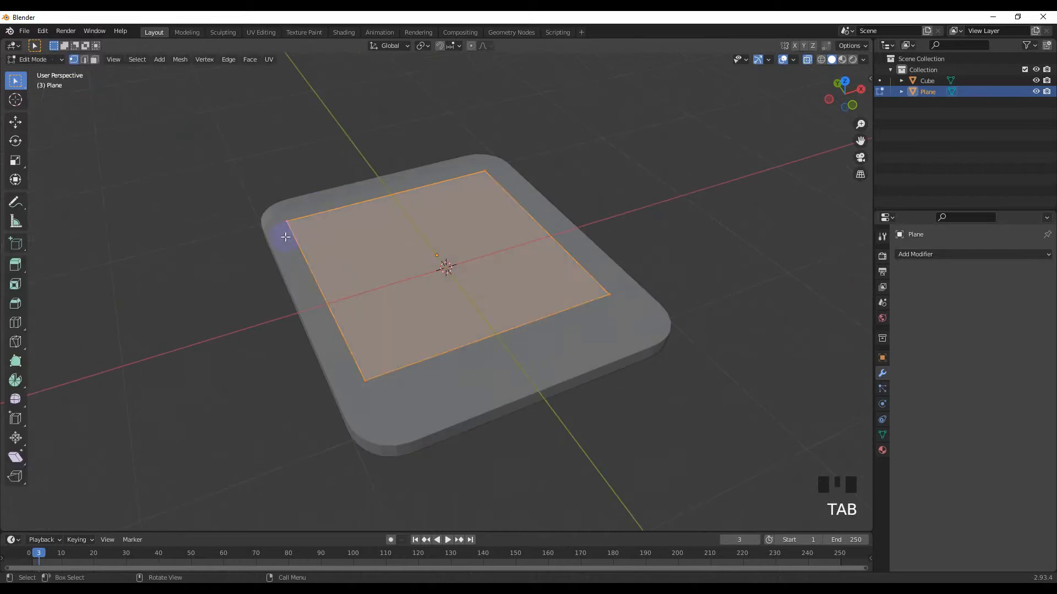
left_click(431, 294)
left_click(483, 285)
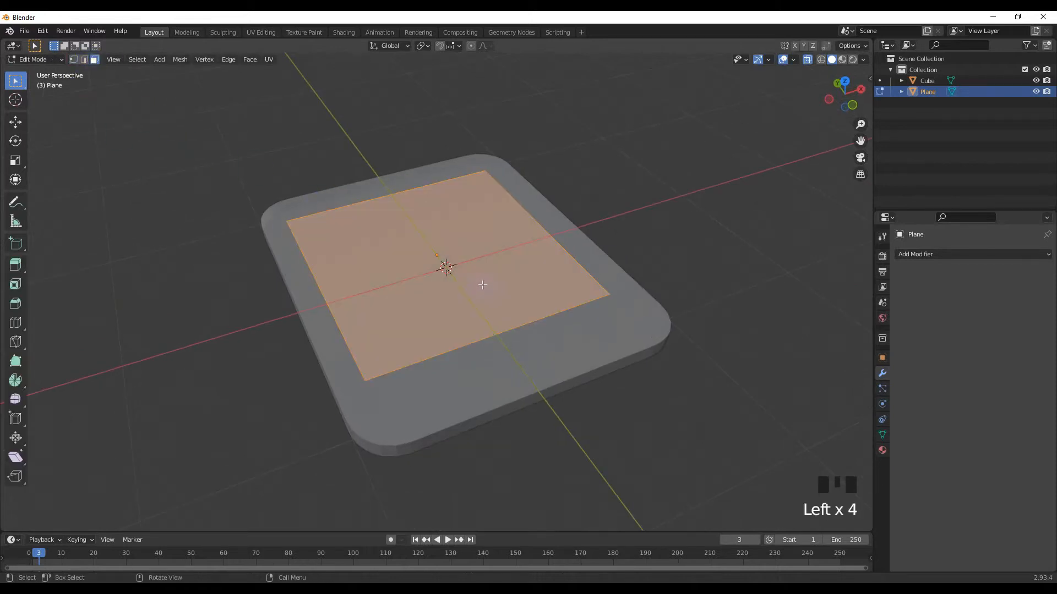
key("KP_1")
key("e")
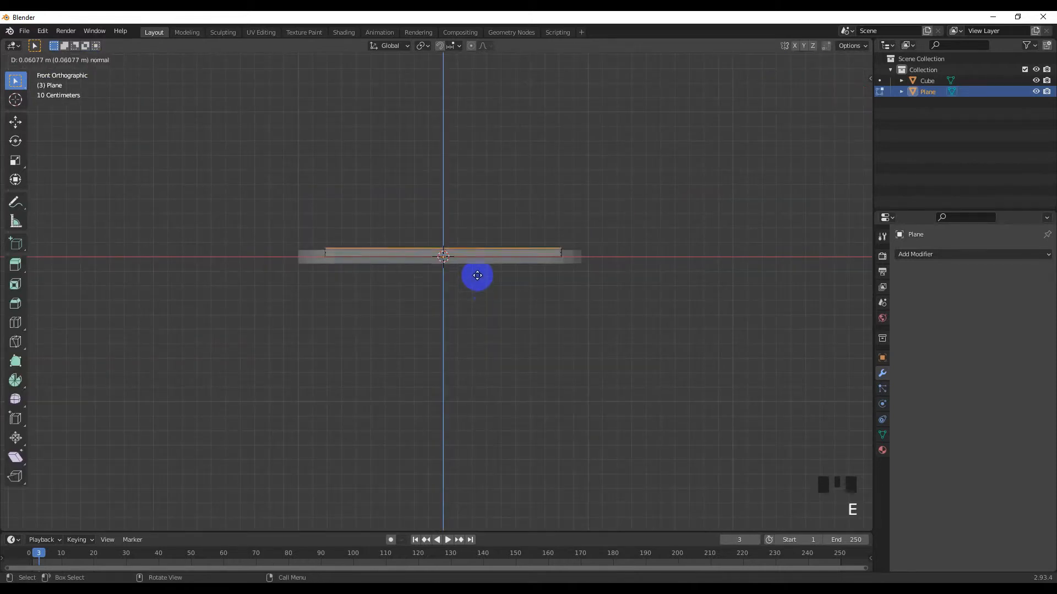
left_click(479, 274)
key("Tab")
Move the panel up along Z so it sits above the slab
middle_click_drag(478, 278, 496, 295)
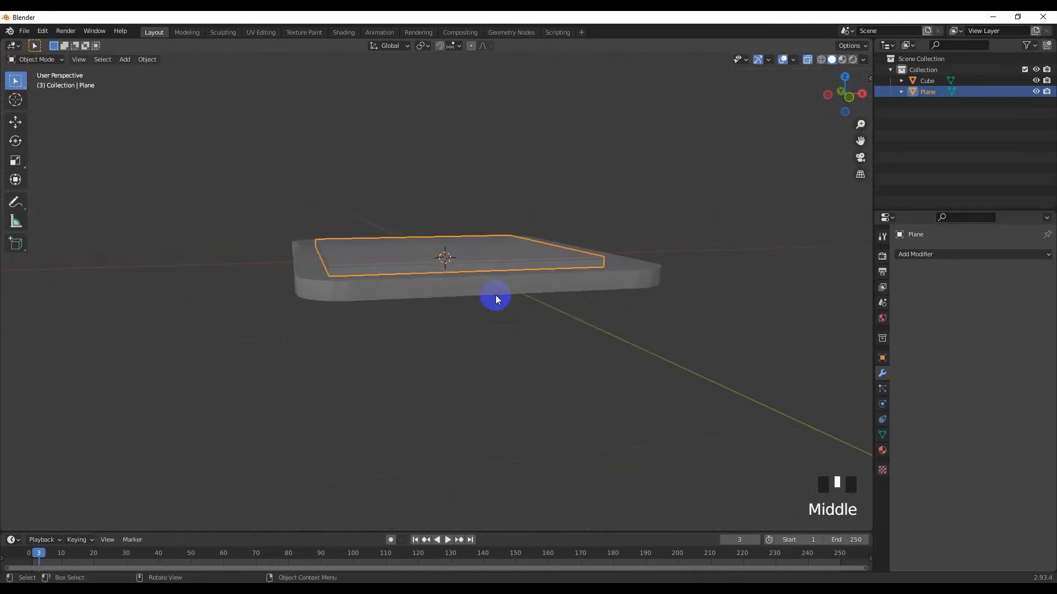
scroll(476, 305, "up", 2)
key("g")
key("z")
left_click(482, 187)
Scale the panel thinner along Z and adjust its height above the slab
key("s")
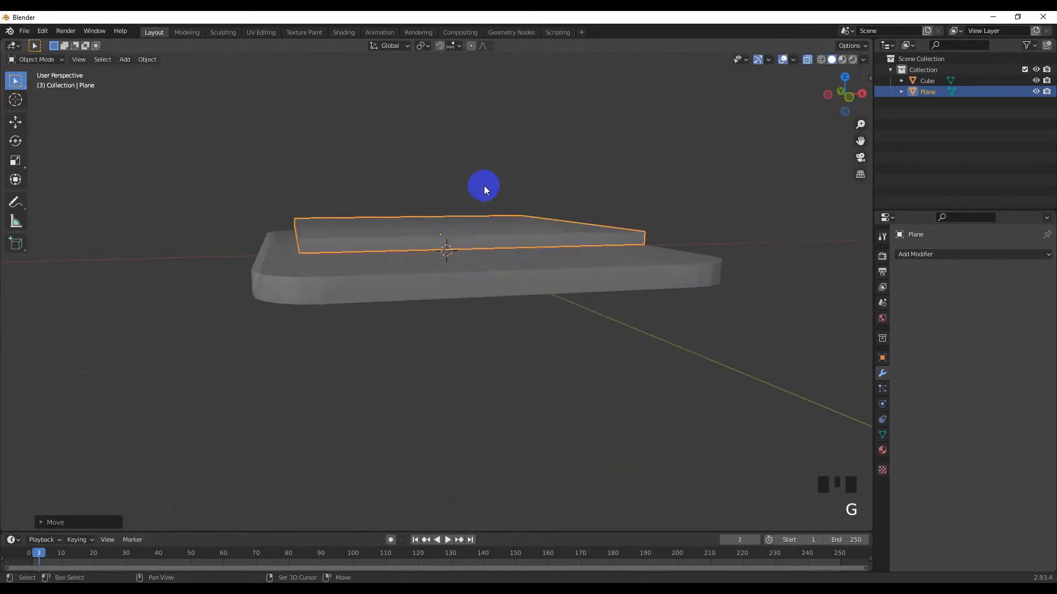
key("z")
left_click(463, 259)
scroll(491, 314, "down", 2)
middle_click_drag(462, 259, 493, 288)
scroll(493, 287, "up", 7)
key("g")
left_click(476, 203)
middle_click_drag(477, 203, 457, 314)
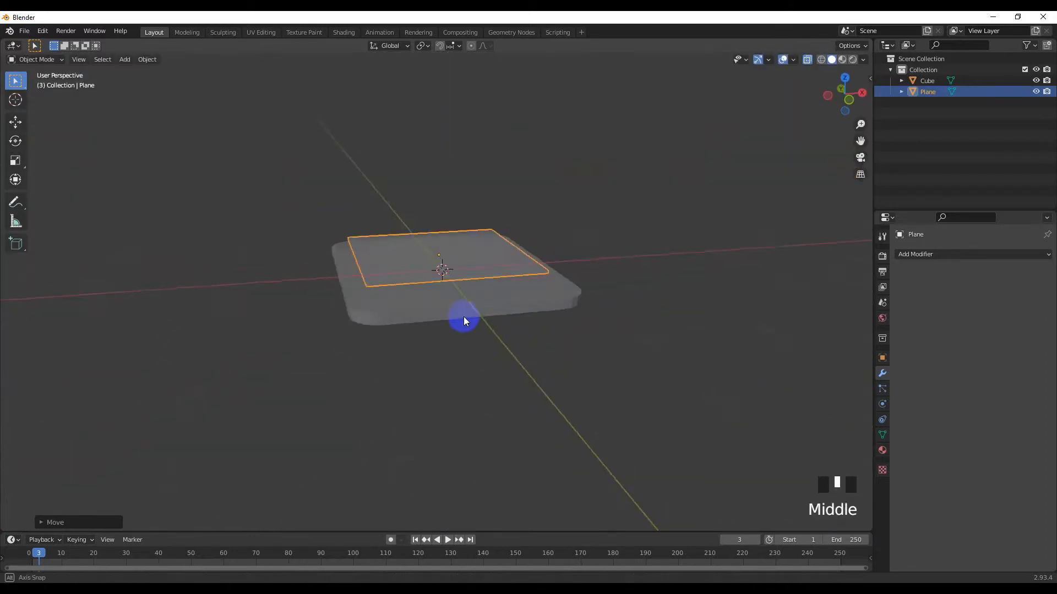
Apply the scale transform to the thinned panel
scroll(475, 322, "up", 4)
key("KP_7")
scroll(473, 323, "down", 2)
key("ctrl+a")
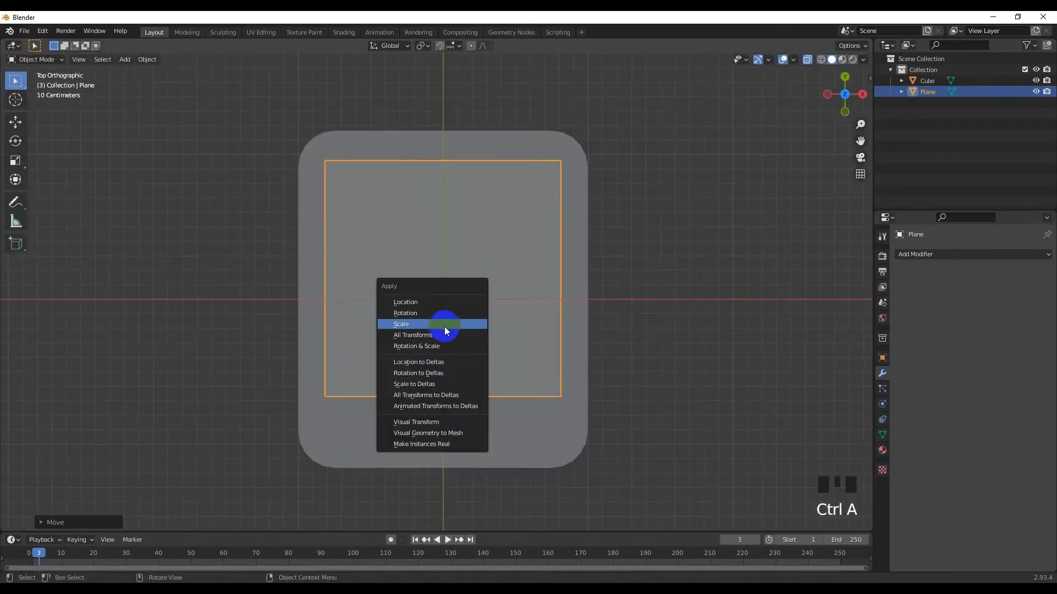
left_click(444, 323)
Bevel the panel's four vertical corner edges about 0.1 m wide with 5 segments
key("Tab")
middle_click_drag(335, 289, 406, 223)
scroll(471, 347, "up", 4)
left_click(512, 355)
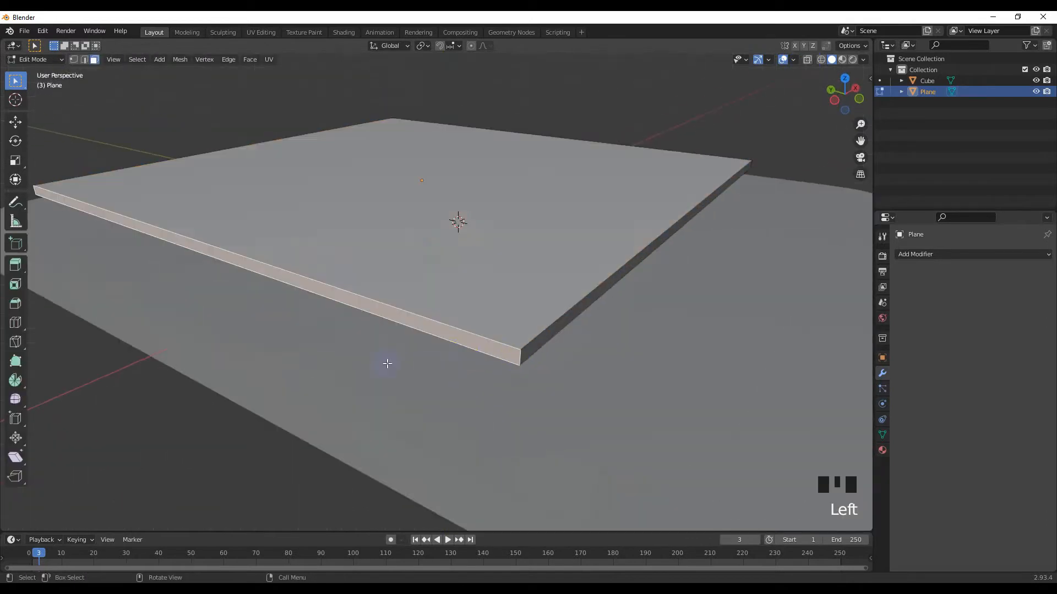
middle_click_drag(387, 363, 367, 325)
left_click(84, 60)
middle_click_drag(479, 245, 561, 236)
key("KP_7")
scroll(502, 265, "down", 5)
key("ctrl+b")
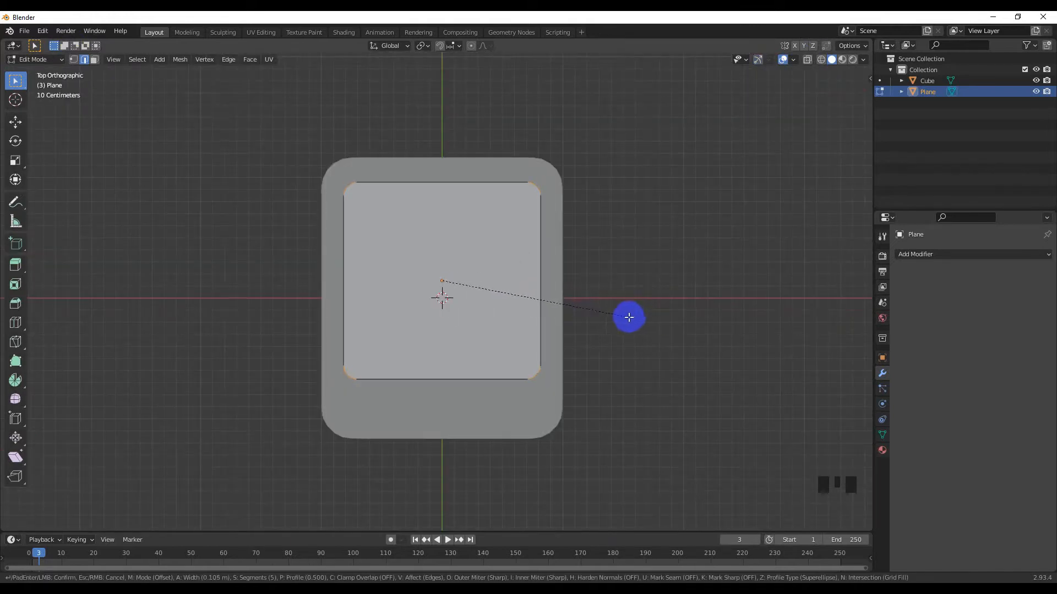
left_click(625, 317)
key("Tab")
Bevel the slab's perimeter edge loops to round its rim
mouse_move(539, 324)
middle_mouse_down()
mouse_move(556, 245)
mouse_move(509, 344)
mouse_move(529, 316)
middle_mouse_up()
left_click(509, 344)
key("Tab")
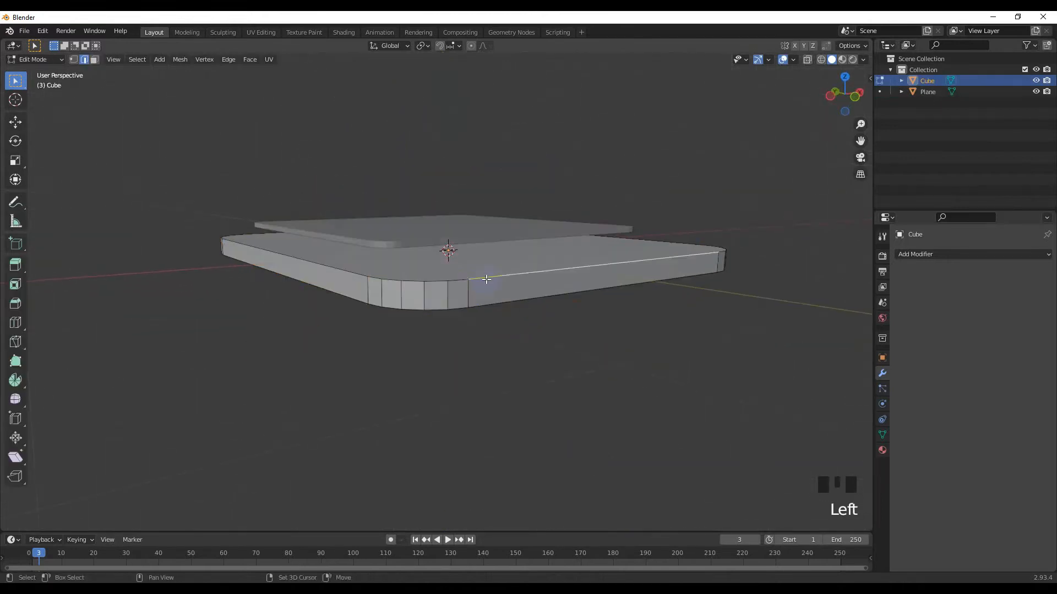
left_click(486, 279, "alt+shift")
key("ctrl+b")
left_click(490, 323)
middle_click_drag(490, 323, 457, 311)
Bevel the panel's perimeter edge loops to round its rim
scroll(484, 347, "up", 3)
left_click(458, 311)
scroll(454, 316, "up", 2)
left_click(436, 372)
left_click(437, 372, "alt+shift")
left_click(435, 375, "alt+shift")
left_click(435, 377, "alt+shift")
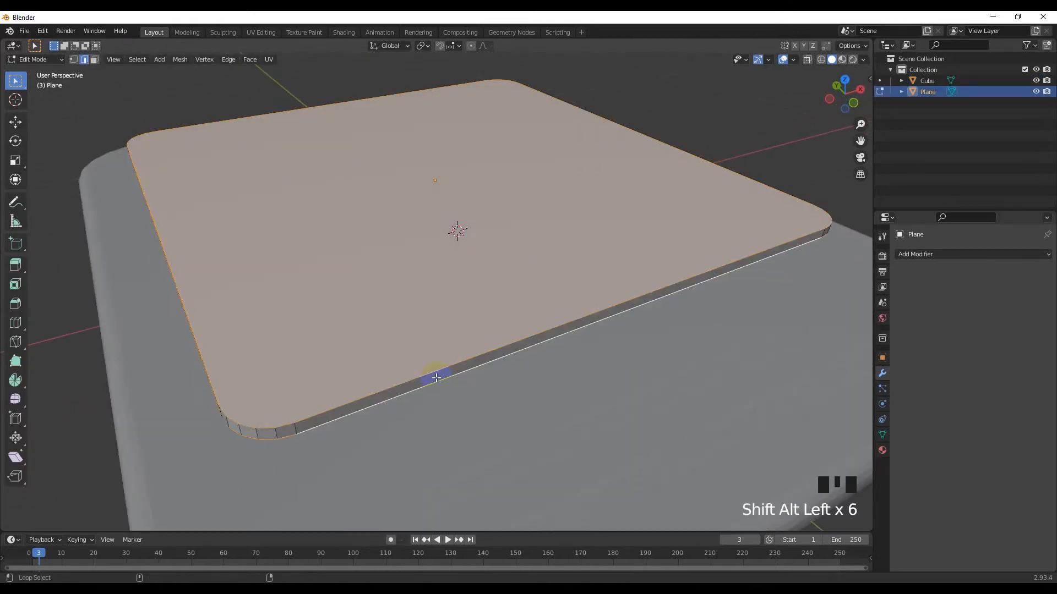
key("ctrl+b")
left_click(455, 408)
middle_click_drag(455, 408, 418, 311)
key("Tab")
Move the slab and panel together about 0.15 m along negative Y to centre the panel on the origin
left_click(675, 253)
left_click(471, 288)
left_click(314, 259, "shift")
key("g")
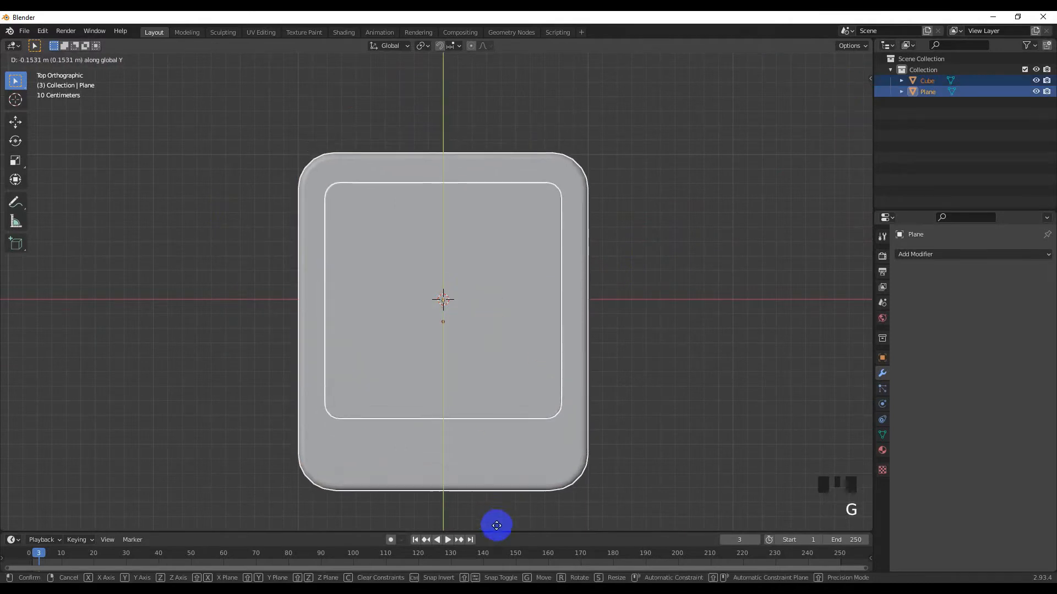
left_click(542, 415)
Add a mesh circle at the origin, turn on X-ray display and scale the circle to about 0.4
key("shift+a")
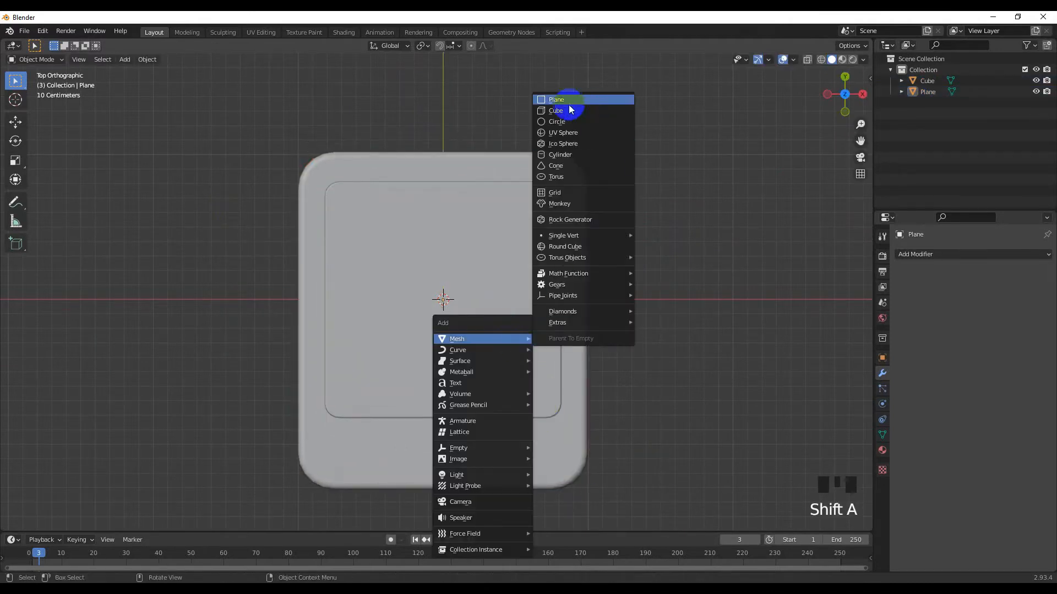
left_click(556, 121)
middle_click_drag(484, 305, 495, 258)
left_click(807, 59)
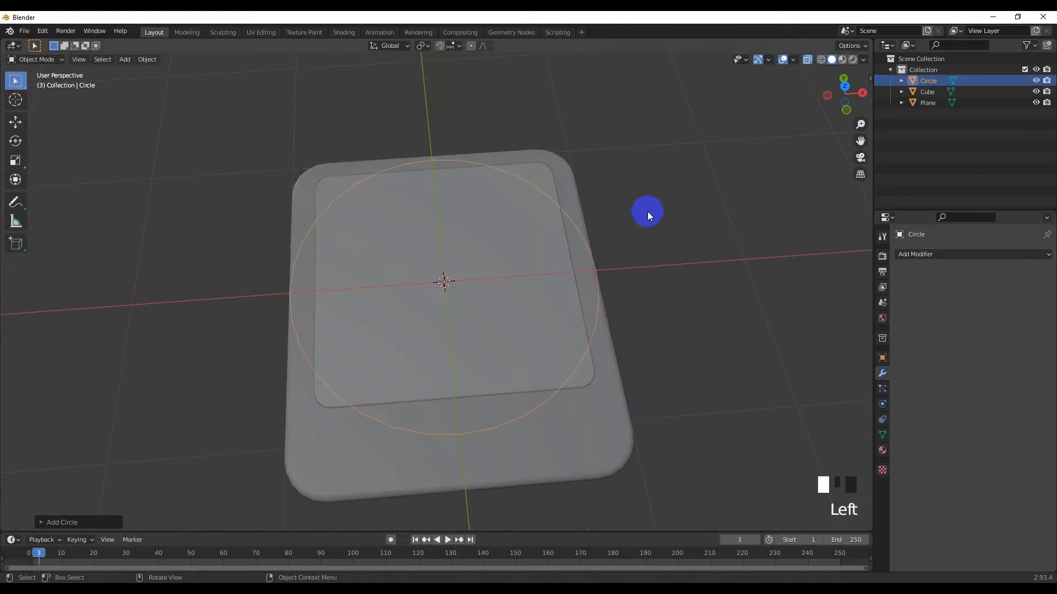
key("KP_7")
key("s")
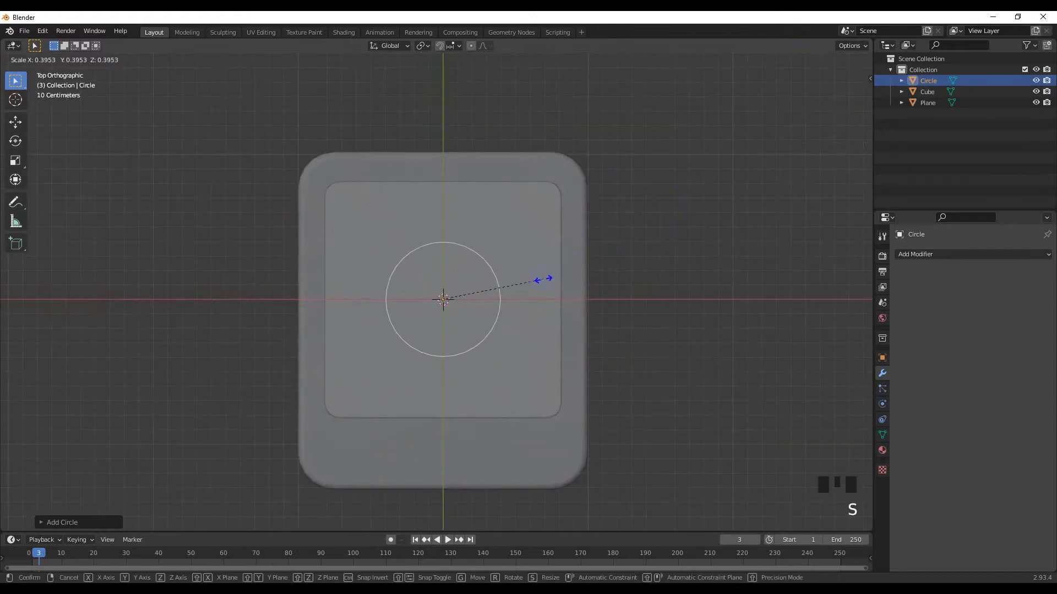
left_click(539, 281)
Move the circle up along Z so it sits above the panel
middle_click_drag(537, 283, 536, 217)
key("KP_1")
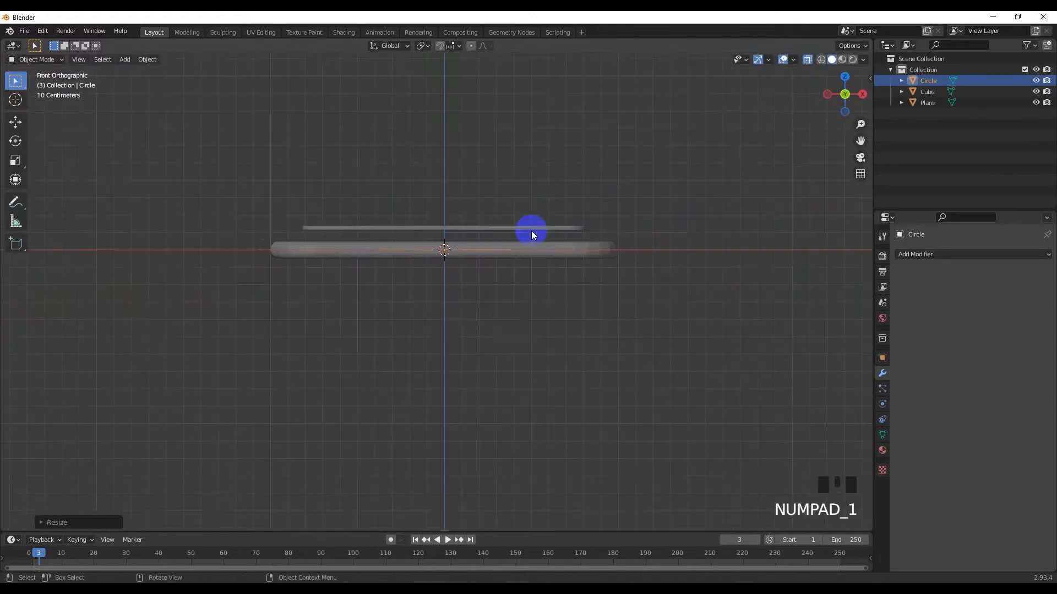
key("g")
left_click(511, 222)
Fill the circle with a face and extrude it upward into a thin disc
middle_click_drag(511, 222, 551, 291)
key("Tab")
scroll(497, 228, "up", 2)
key("f")
key("KP_1")
key("e")
left_click(546, 170)
Bevel the disc's outer edge loop to round its rim
left_click(547, 255, "alt+shift")
key("ctrl+b")
left_click(592, 321)
scroll(549, 266, "down", 4)
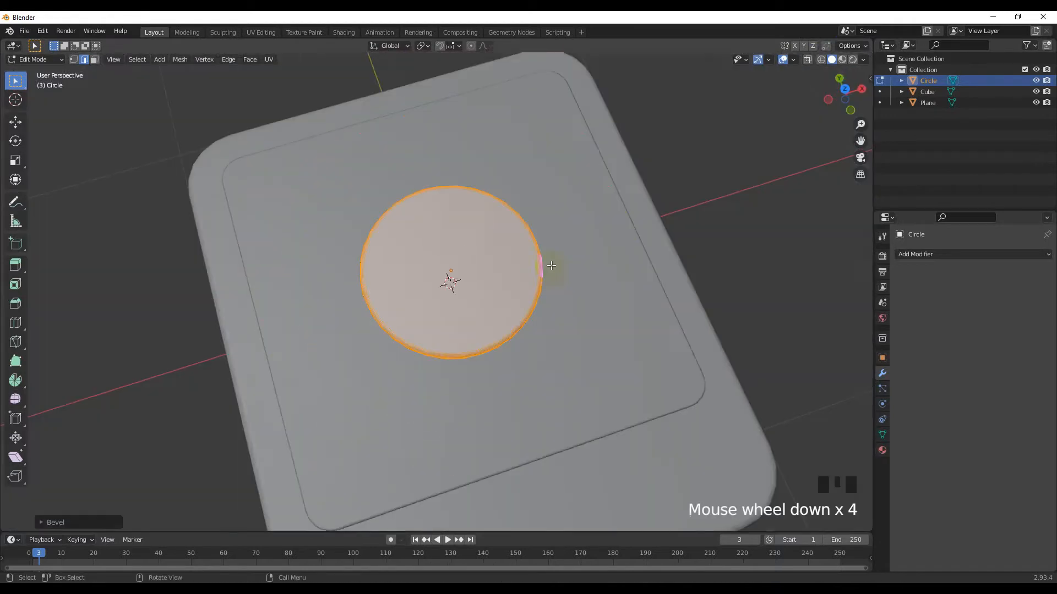
Add a mesh plane at the origin and scale it down to fit well inside the disc
key("KP_7")
key("Tab")
key("shift+a")
left_click(537, 299)
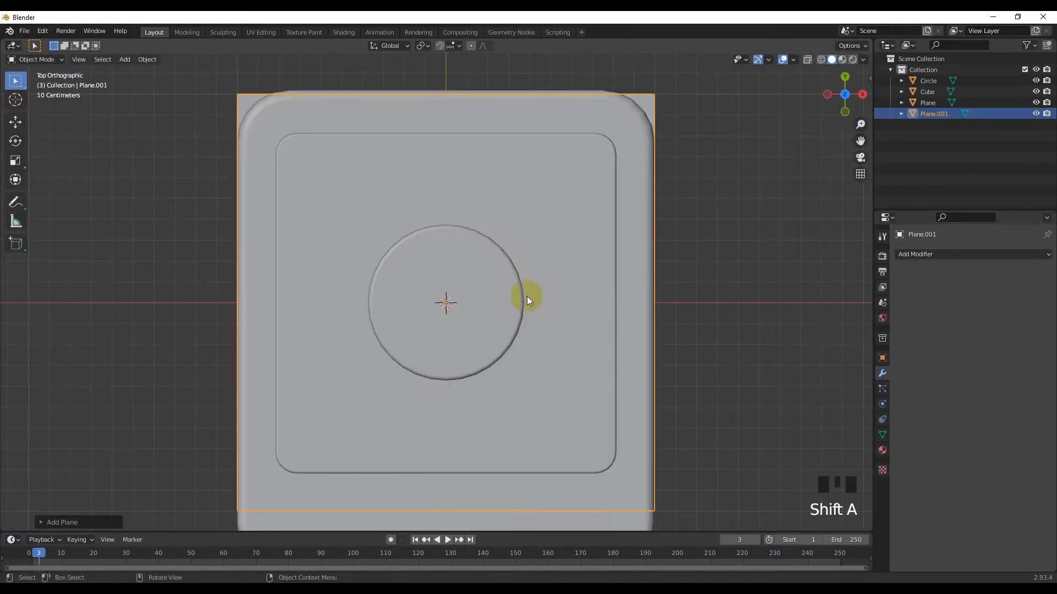
scroll(613, 292, "down", 3)
key("s")
left_click(456, 333)
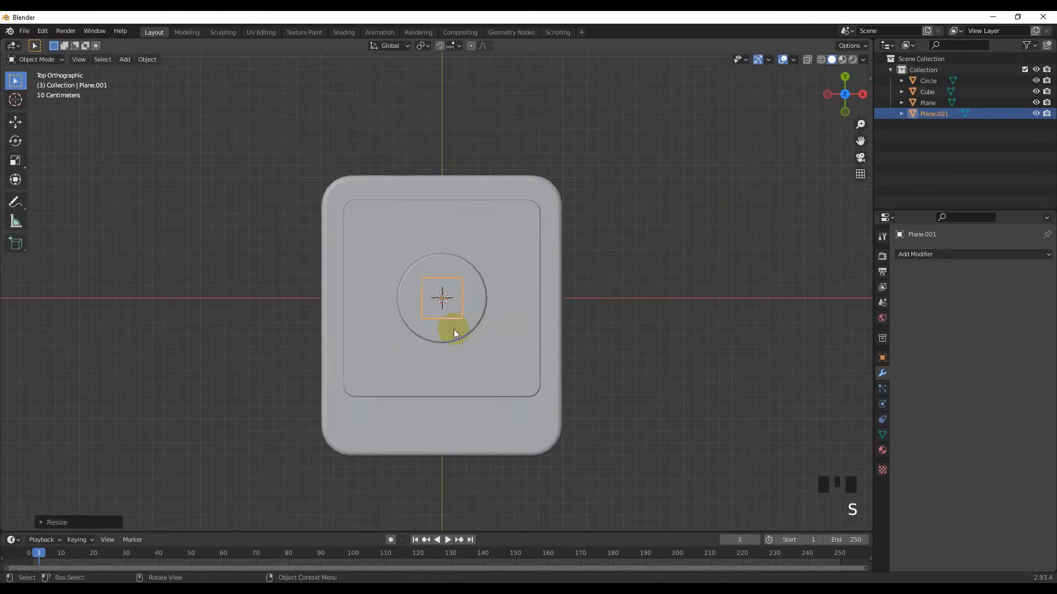
Isolate the small plane in local view and delete its +X, +Y corner vertex
scroll(460, 315, "up", 2)
key("slash")
scroll(479, 311, "down", 3)
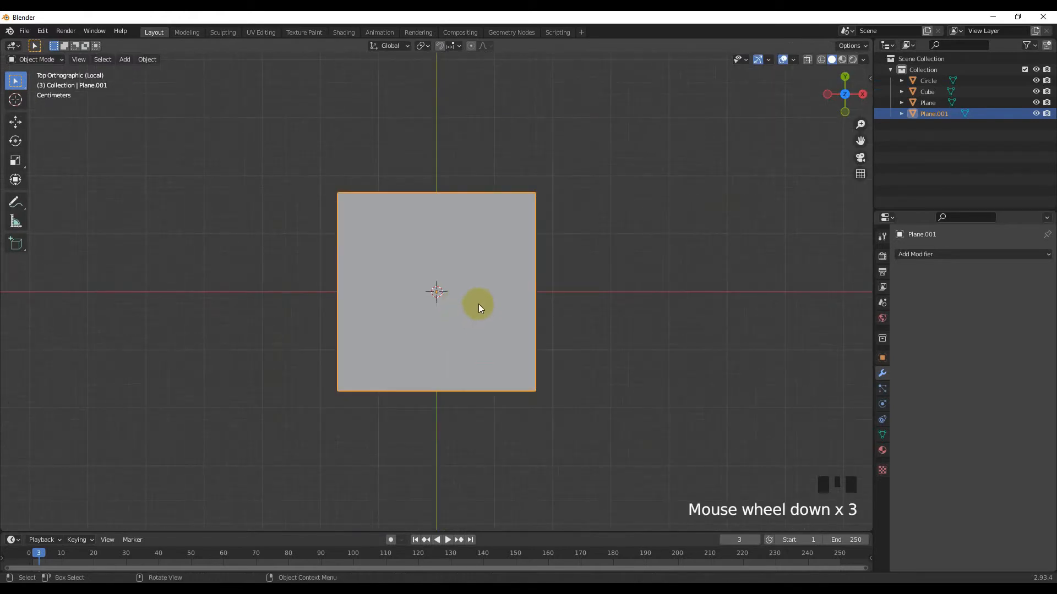
key("Tab")
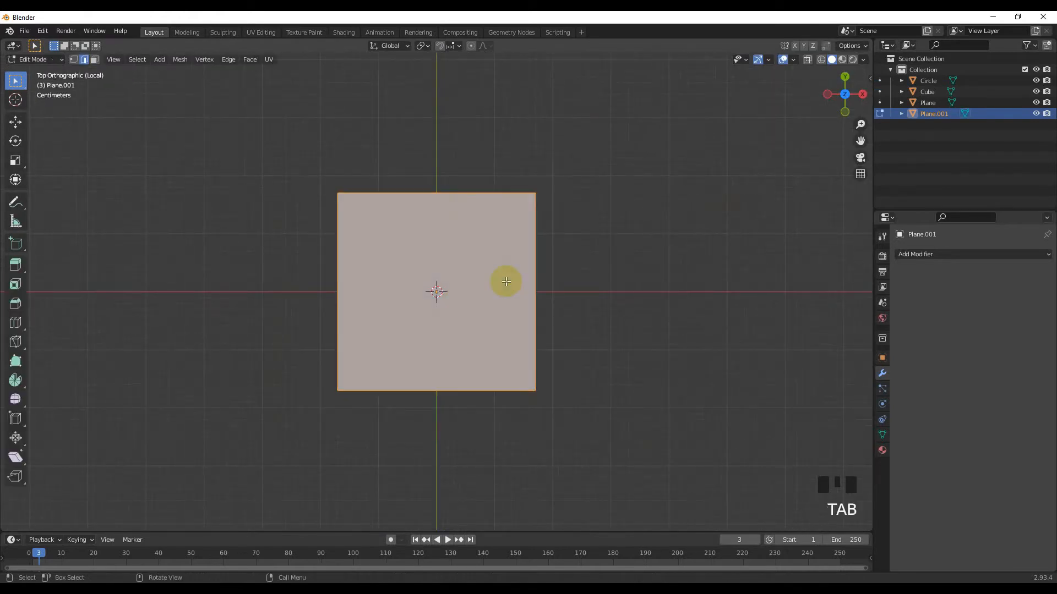
left_click(572, 225)
key("Delete")
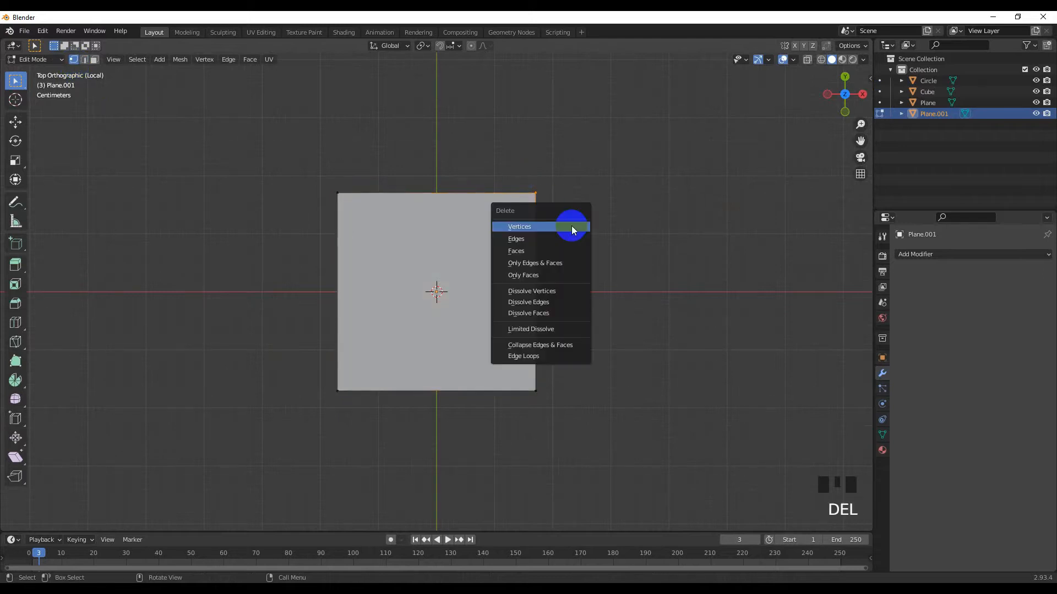
left_click(571, 225)
Fill the two remaining edges with a face to form a right triangle
left_click_drag(257, 134, 584, 421)
left_click(84, 59)
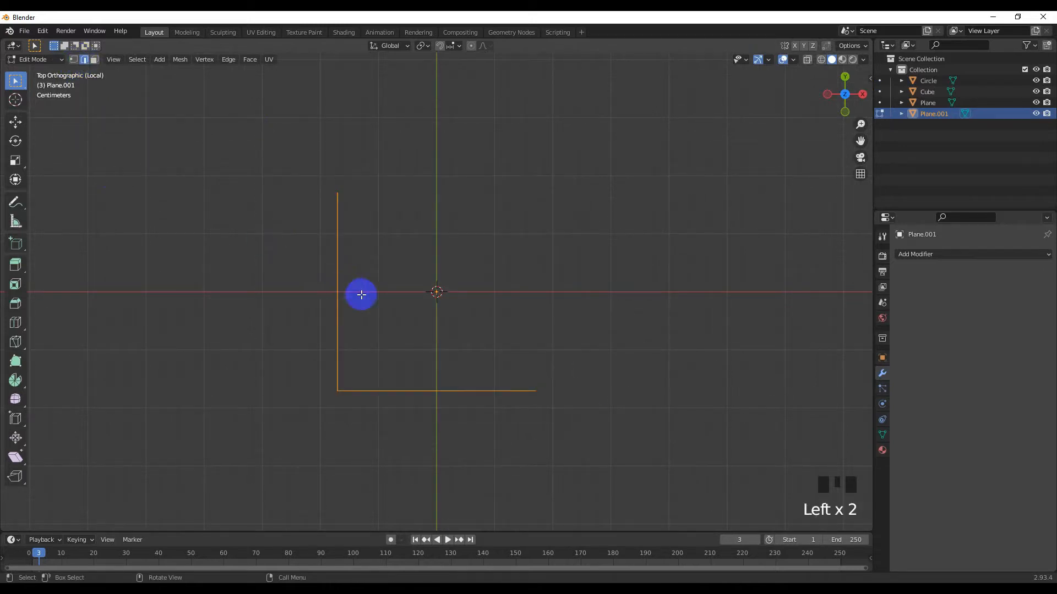
key("f")
key("Tab")
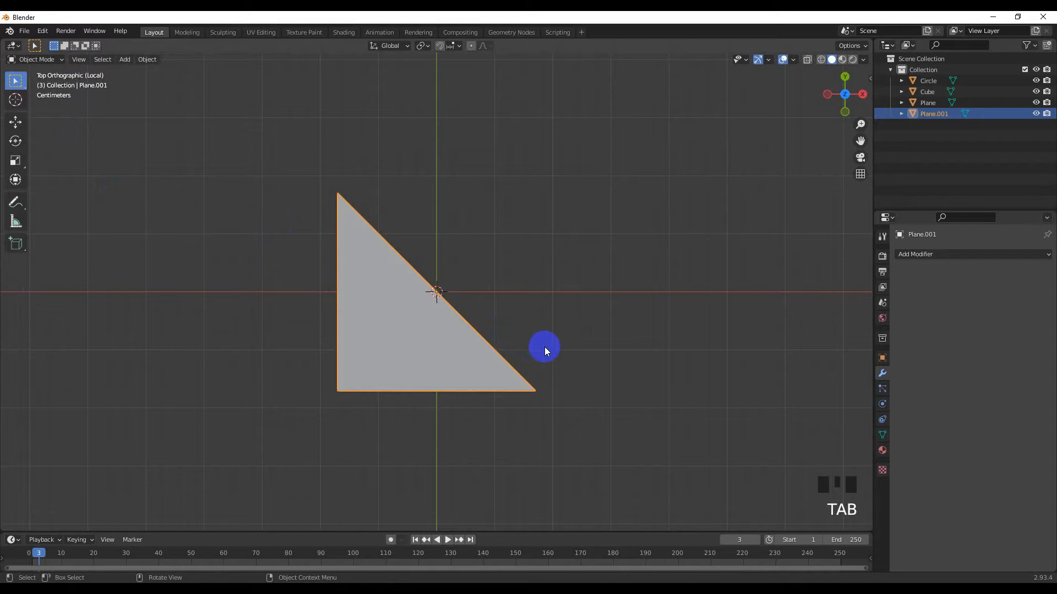
Rotate the triangle about 135° around Z so it points toward +X, and scale it down slightly
key("r")
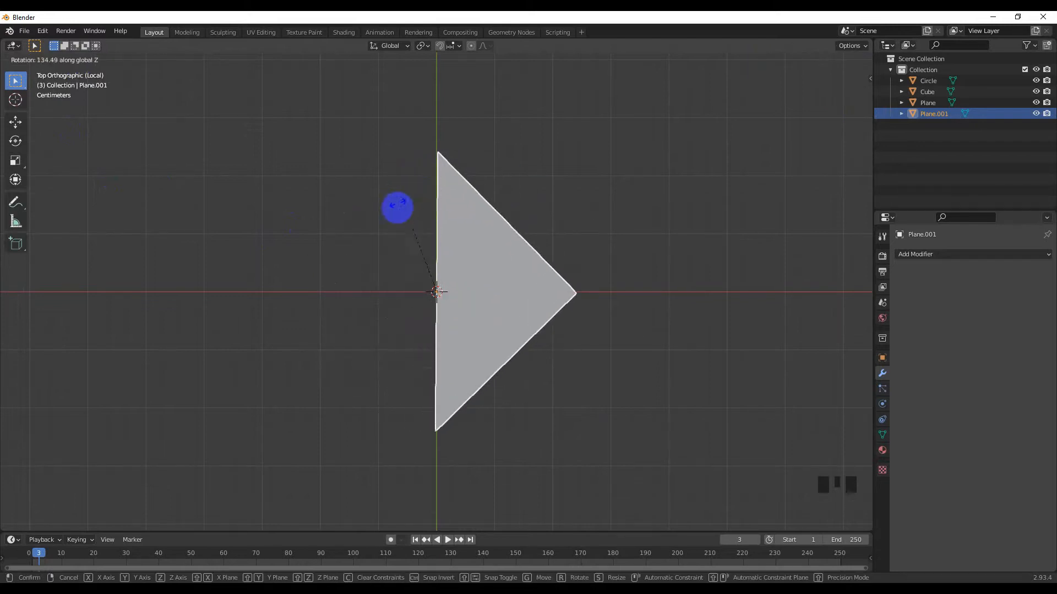
left_click(395, 229)
key("s")
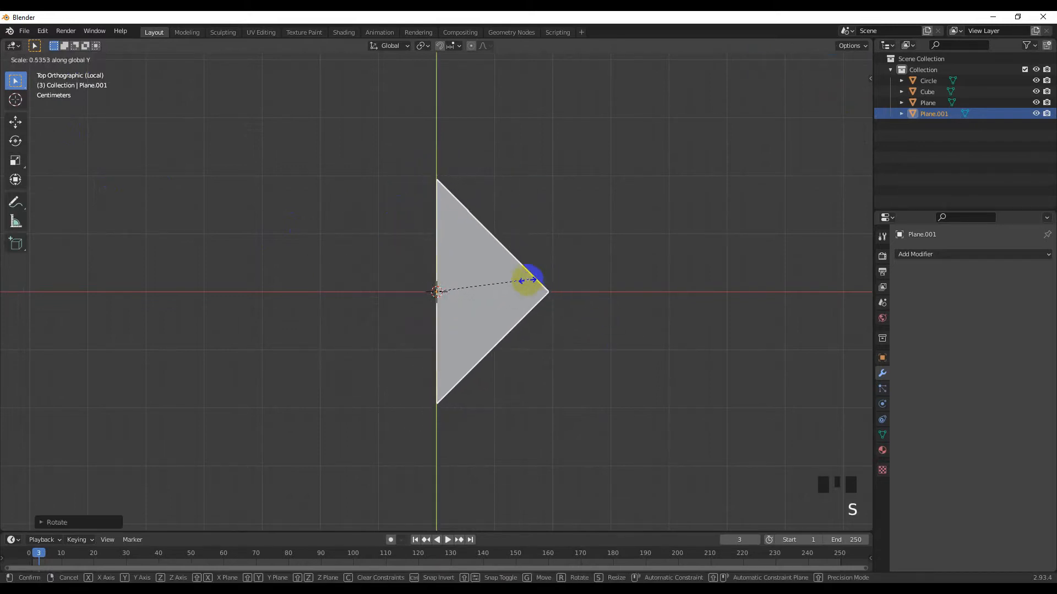
left_click(467, 307)
Move the triangle along X toward the negative side until it sits centred around the origin
key("g")
key("x")
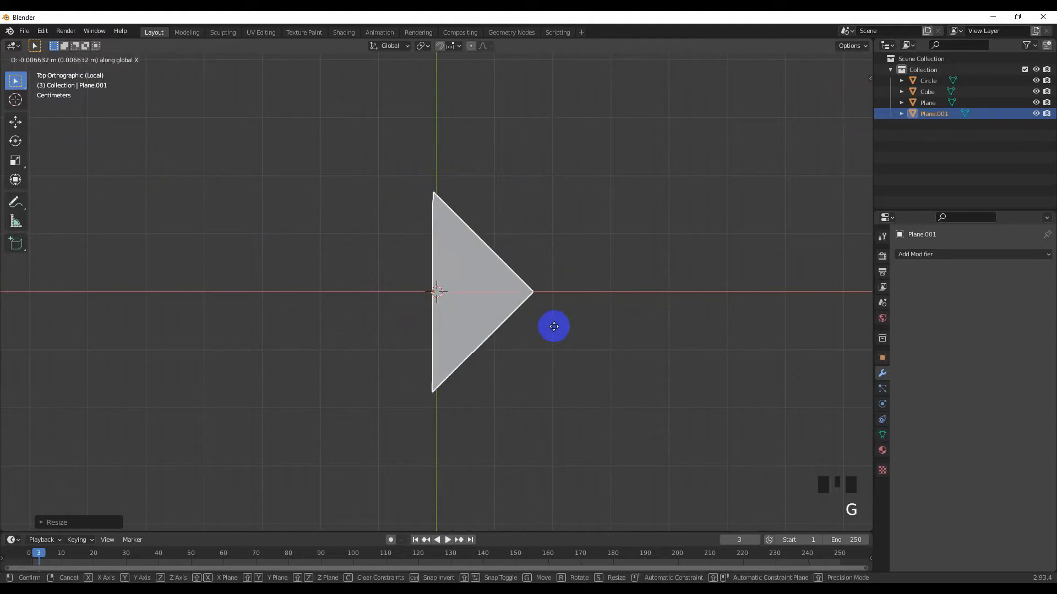
left_click(535, 328)
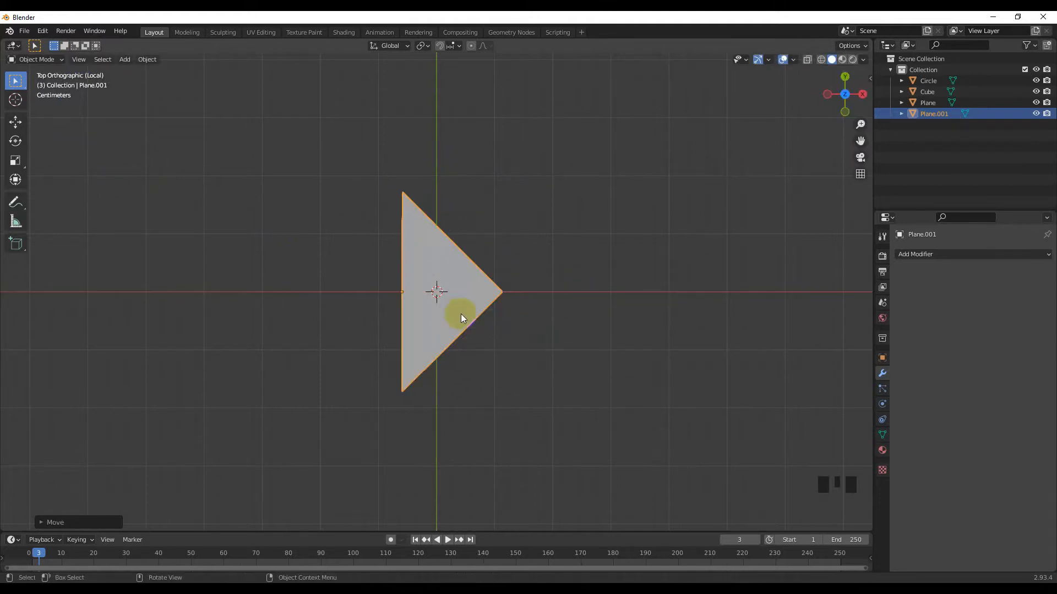
Shorten the triangle's back edge along Y to about three quarters of its length
key("Tab")
left_click(384, 375, "shift")
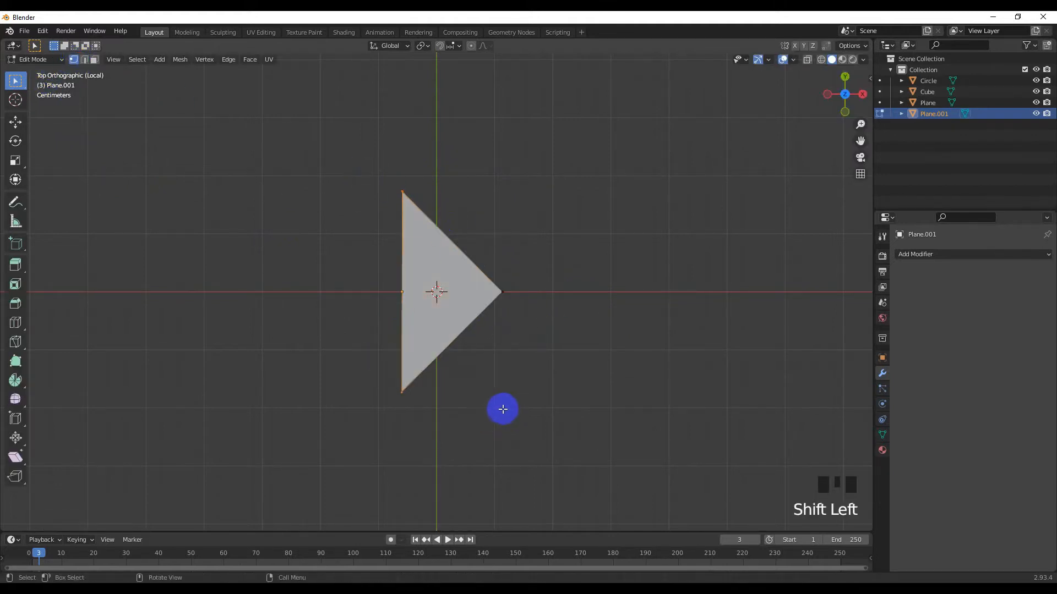
key("s")
key("y")
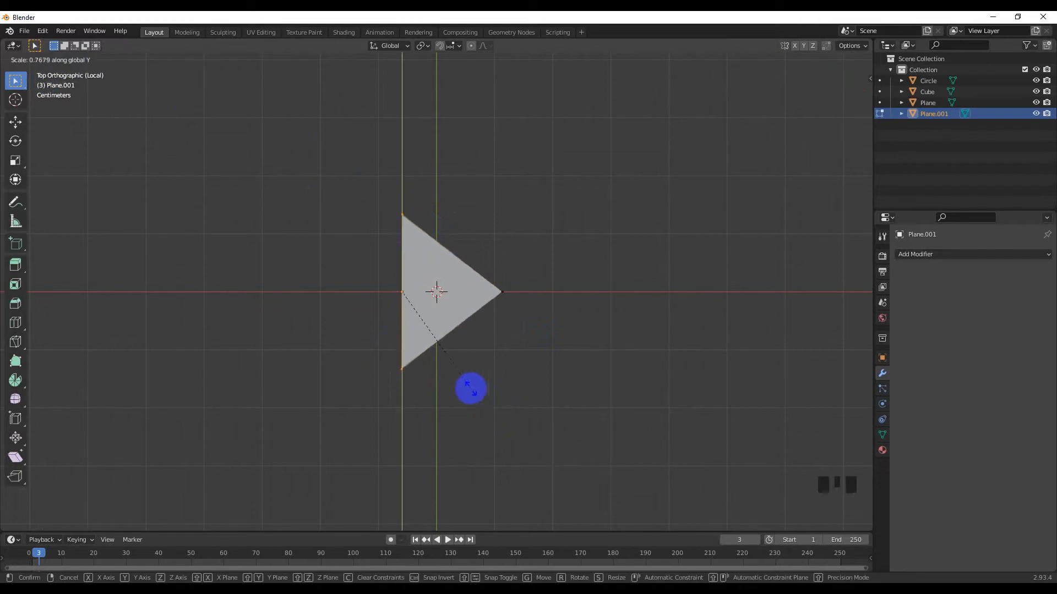
left_click(468, 382)
key("Tab")
Extrude the triangle's face slightly upward to give it a thin solid body
scroll(471, 278, "up", 4)
middle_click_drag(470, 384, 468, 279)
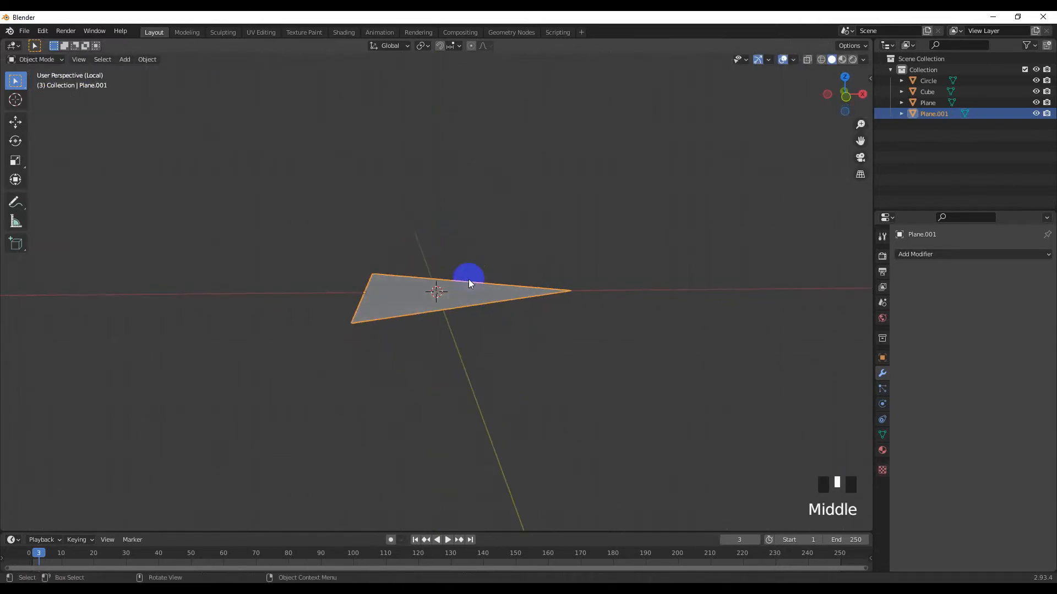
key("Tab")
left_click(401, 285)
key("e")
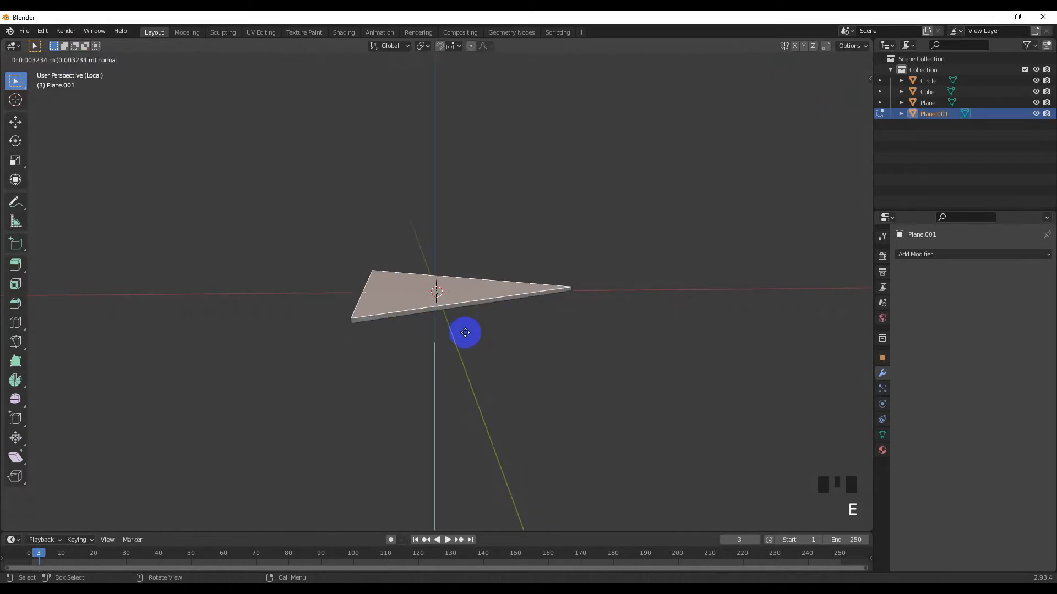
left_click(470, 319)
Bevel the outer edge loops around the triangle's top and bottom faces to soften its rim
middle_click_drag(470, 320, 396, 345)
left_click(84, 60)
left_click(433, 327, "alt+shift")
left_click(433, 328, "alt+shift")
scroll(396, 345, "up", 3)
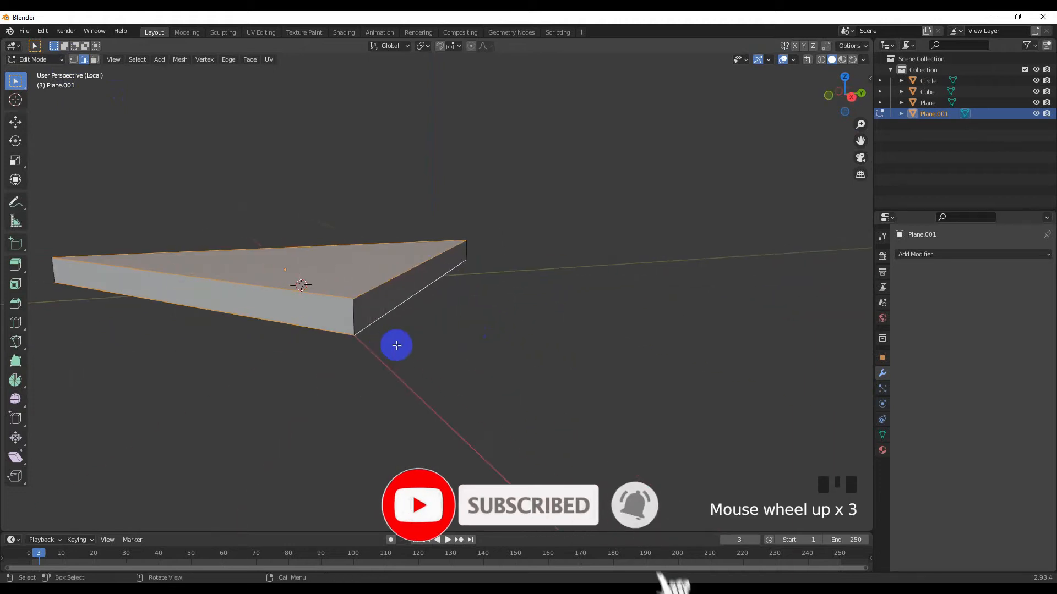
key("ctrl+b")
left_click(460, 411)
middle_click_drag(460, 411, 338, 405)
key("Tab")
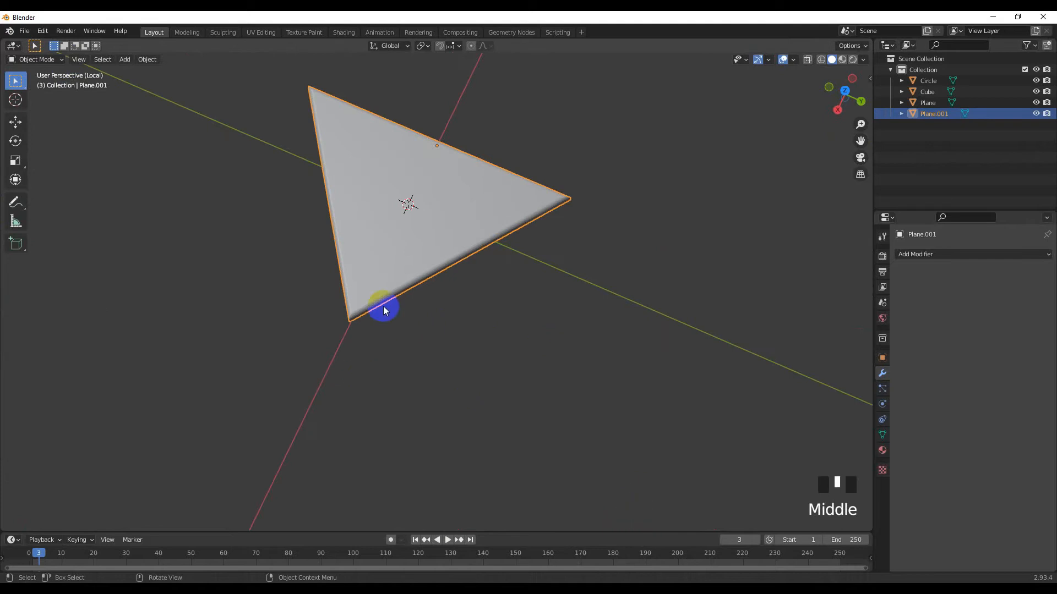
Exit local view and raise the triangle along Z to sit above the disc
key("KP_Divide")
scroll(418, 345, "down", 2)
scroll(456, 249, "up", 4)
mouse_move(418, 346)
middle_mouse_down()
mouse_move(455, 249)
mouse_move(415, 331)
middle_mouse_up()
key("g")
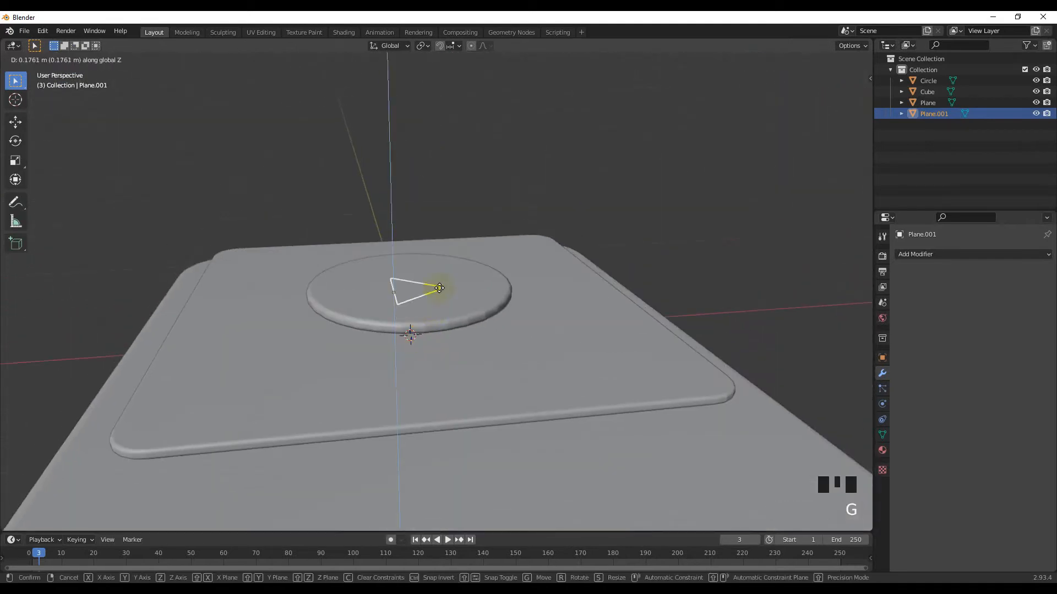
left_click(441, 289)
Scale the triangle along Z to thicken it
scroll(440, 290, "up", 5)
key("s")
key("z")
left_click(715, 433)
In the right side view, flatten the disc by scaling it along Z
middle_click_drag(523, 379, 632, 236)
left_click(632, 235)
scroll(494, 287, "up", 4)
left_click(487, 312)
key("KP_7")
middle_click_drag(453, 330, 432, 308)
key("KP_3")
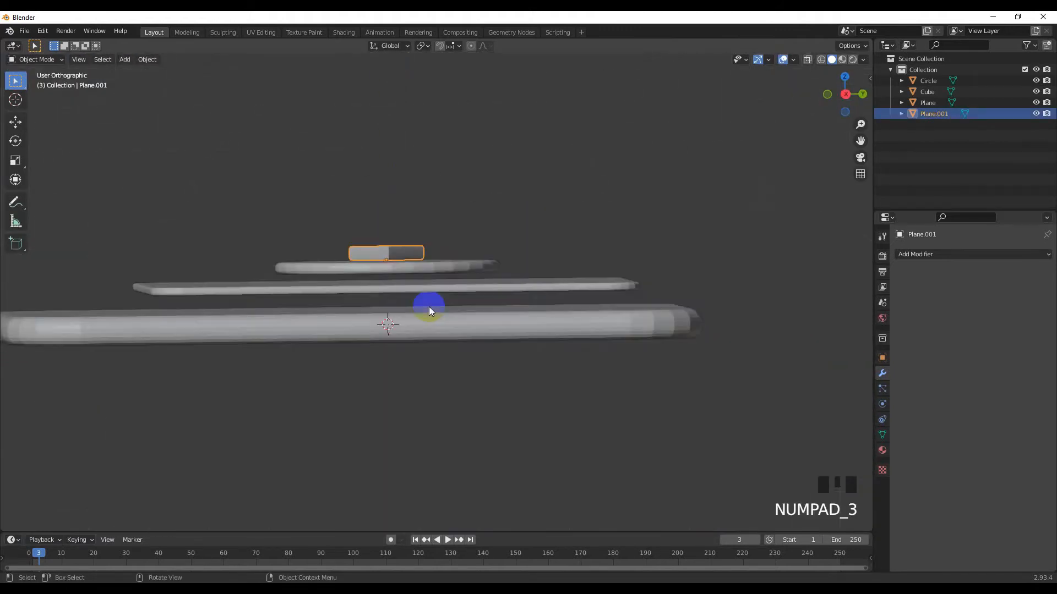
left_click(409, 268)
key("s")
key("s")
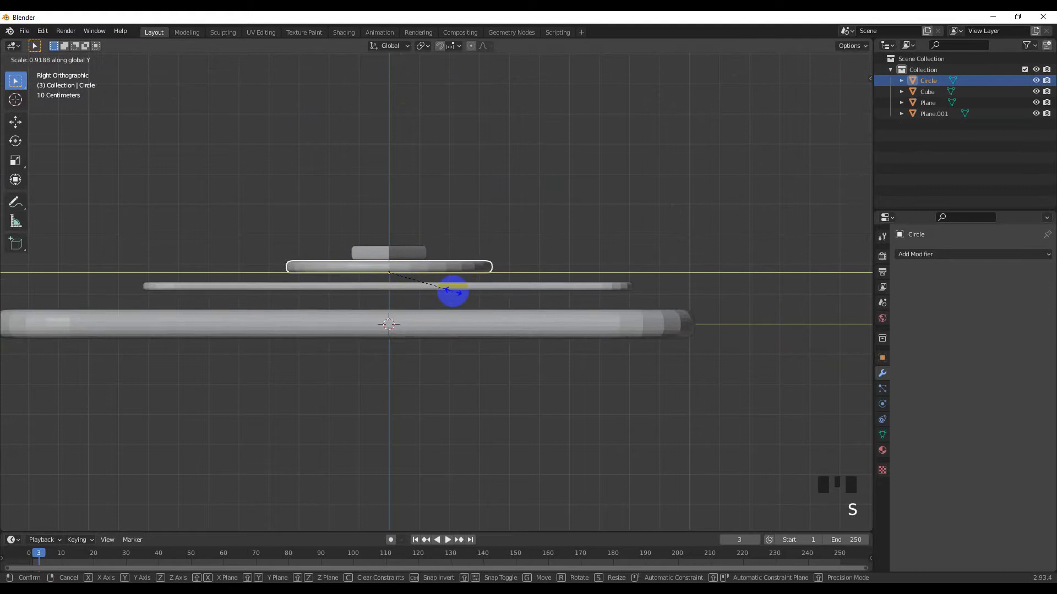
key("z")
left_click(456, 285)
Lower the disc and the raised panel together along Z, closer to the slab
left_click(458, 288, "shift")
key("g")
key("z")
left_click(459, 301)
Reduce the triangle's thickness along Z and lower it toward the disc
left_click(409, 261)
key("s")
key("z")
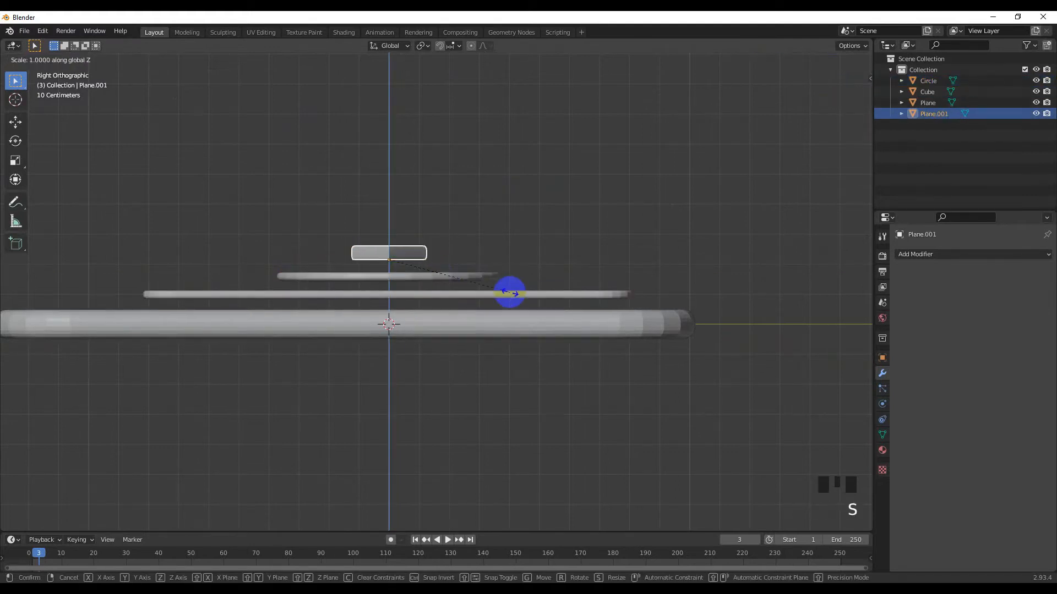
left_click(490, 282)
key("g")
left_click(494, 291)
key("s")
key("z")
left_click(481, 281)
middle_click_drag(479, 282, 395, 314)
key("KP_7")
middle_click_drag(444, 348, 418, 312, "shift")
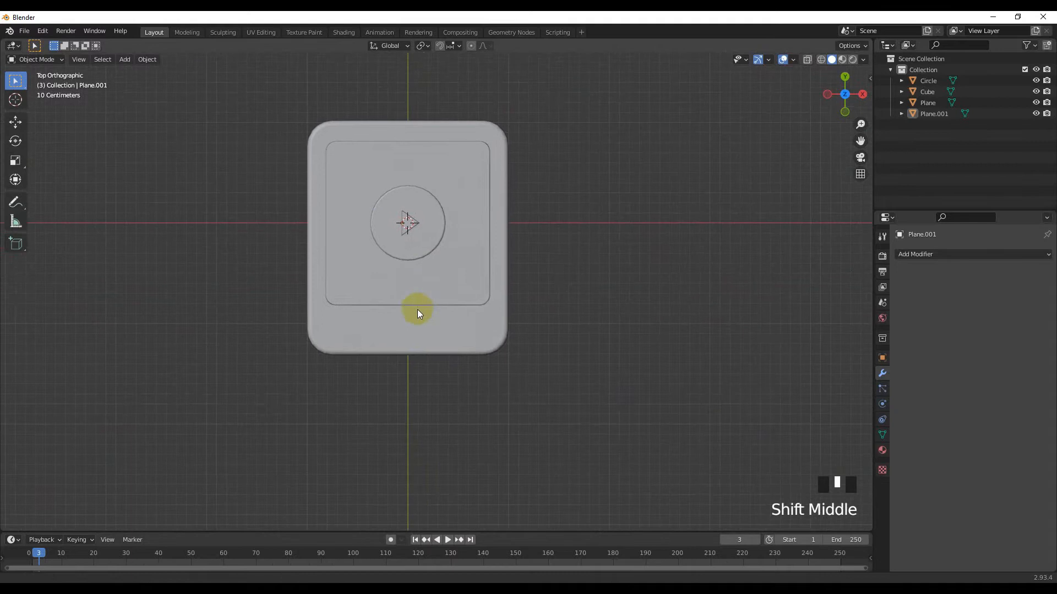
scroll(417, 314, "up", 2)
left_click(438, 323)
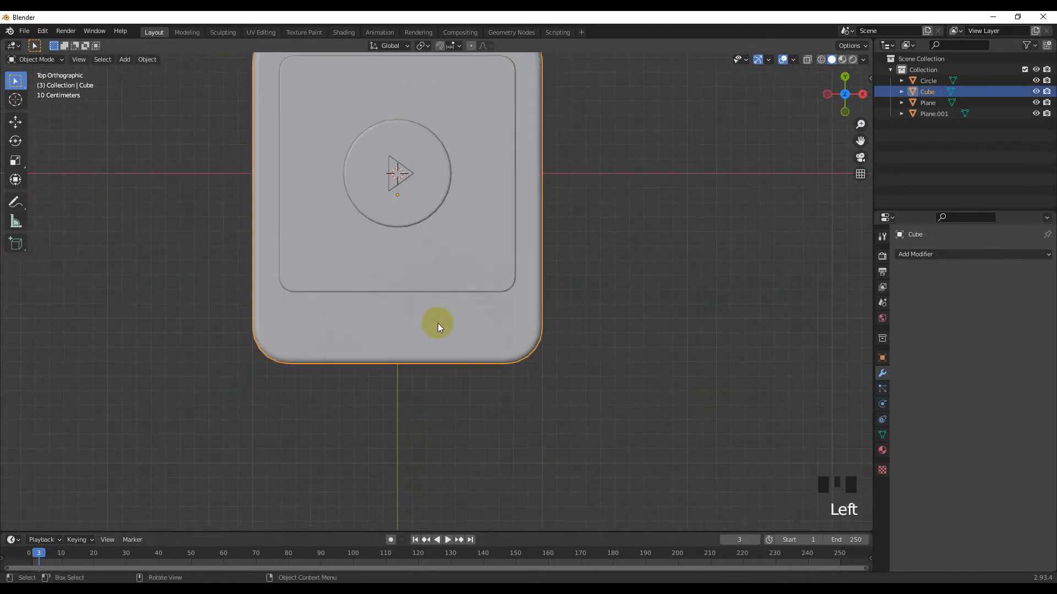
key("Tab")
scroll(653, 276, "up", 1)
left_click(546, 333)
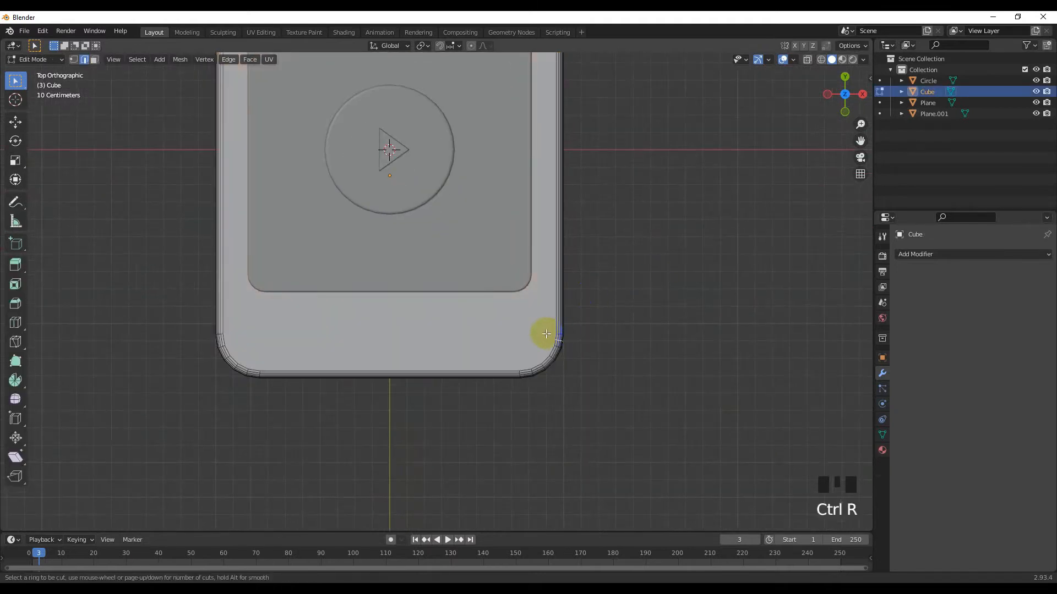
key("Tab")
middle_click_drag(481, 332, 471, 300, "shift")
left_click(472, 299)
Add a mesh plane at the origin and narrow it along Y into a thin strip across the slab
key("shift+a")
left_click(501, 299)
scroll(486, 311, "down", 3)
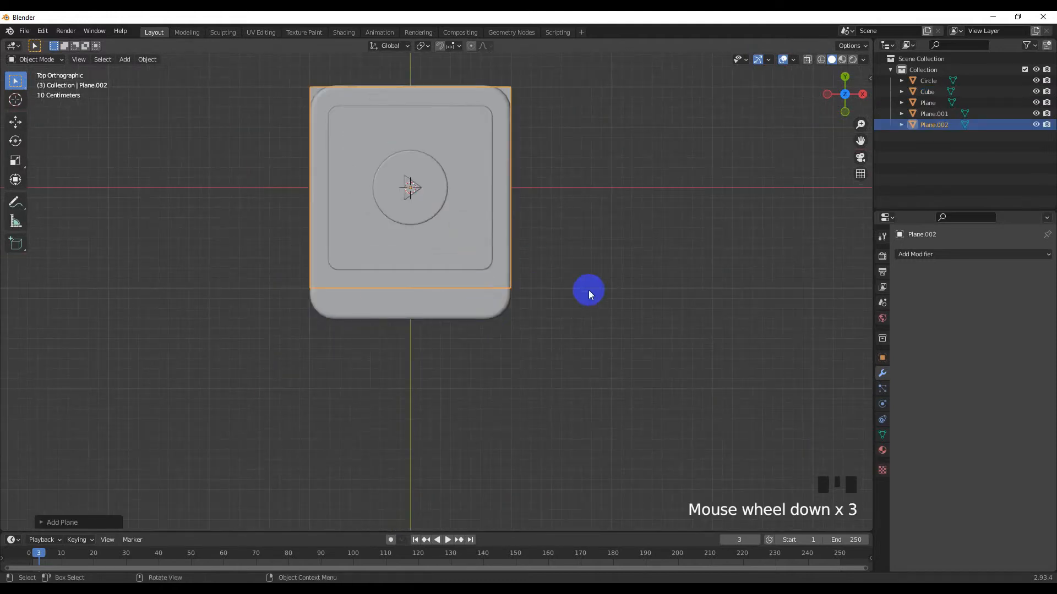
key("s")
key("y")
left_click(425, 185)
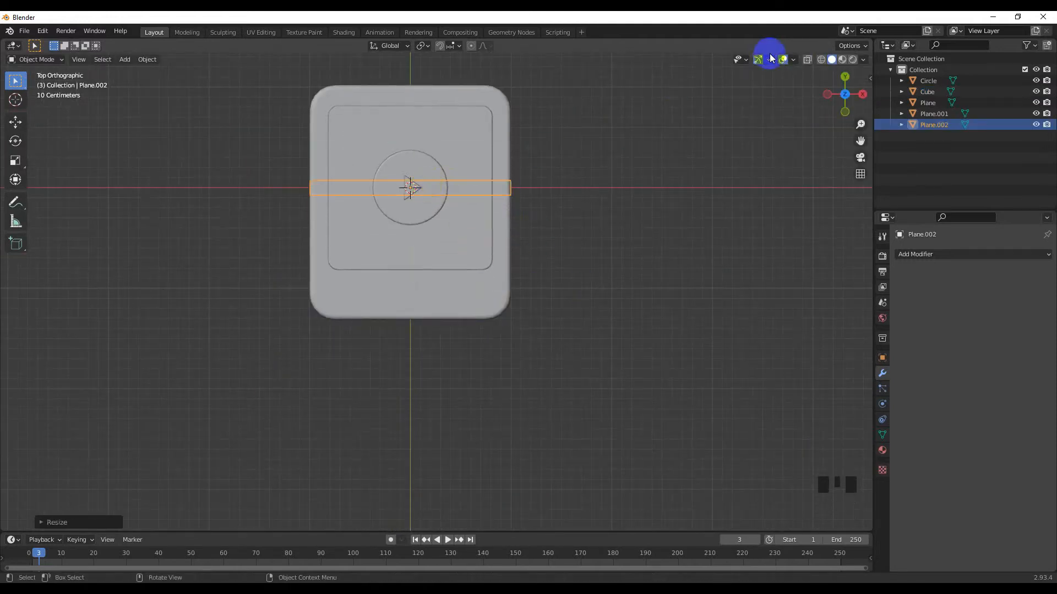
Turn on X-ray, move the strip into the slab area below the panel, and scale it down to about the panel's width
left_click(808, 59)
key("g")
left_click(472, 327)
scroll(472, 329, "up", 4)
key("s")
left_click(593, 273)
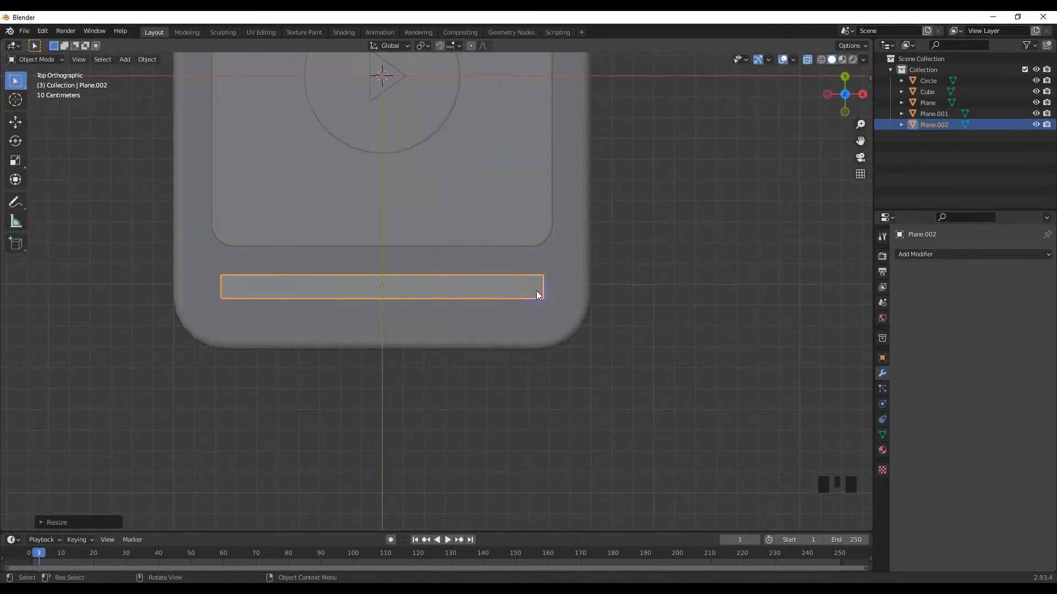
Thin the strip further along Y and centre it between the panel and the slab's lower edge
scroll(534, 314, "up", 1)
key("s")
key("y")
left_click(425, 287)
key("g")
left_click(440, 361)
key("s")
key("y")
left_click(459, 393)
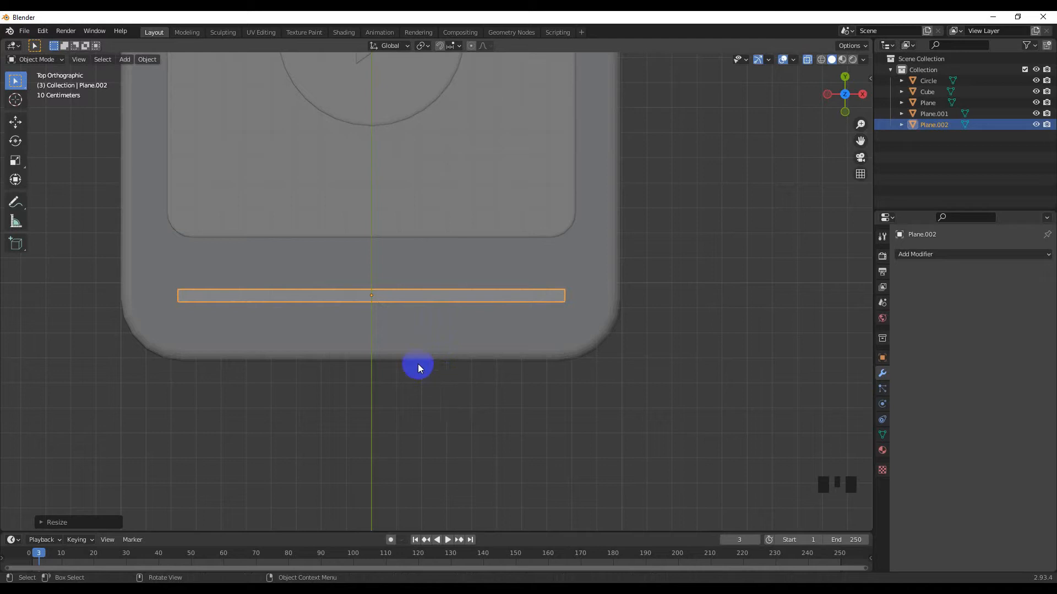
Apply the strip's scale and bevel its corner vertices with 5 segments to give it rounded ends
mouse_move(423, 342)
middle_mouse_down()
mouse_move(408, 307)
mouse_move(420, 321)
middle_mouse_up()
key("ctrl+a")
left_click(418, 316)
key("Tab")
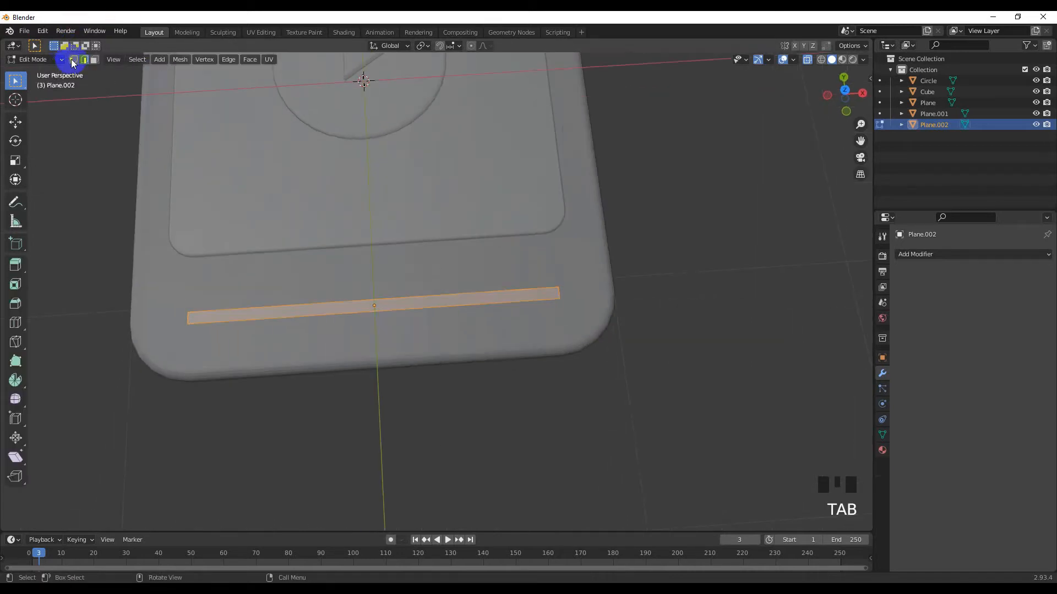
scroll(234, 350, "up", 2)
middle_click_drag(234, 350, 231, 344, "shift")
key("ctrl+shift+b")
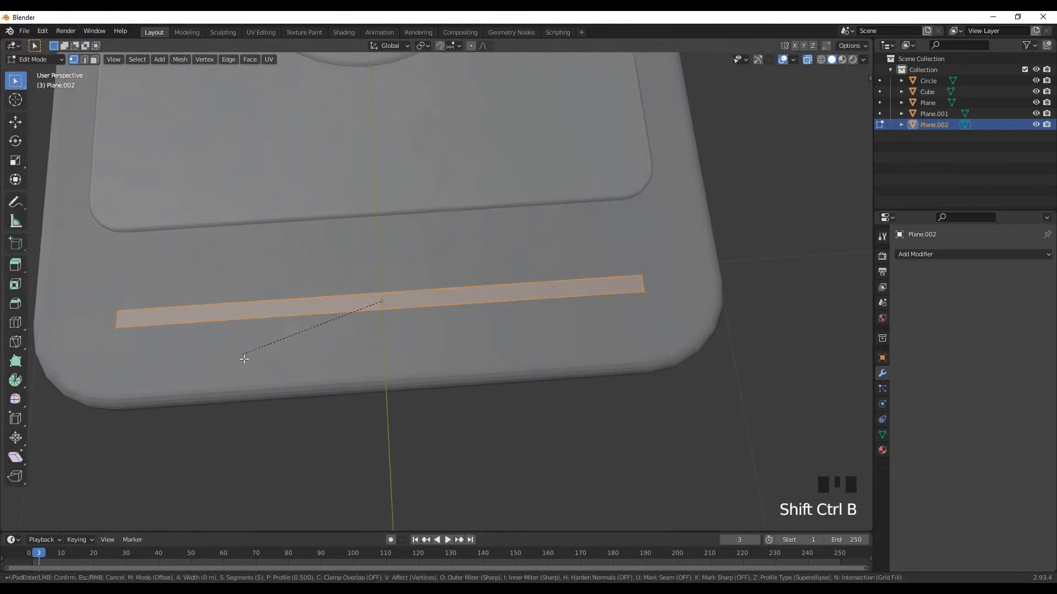
left_click(203, 426)
key("Tab")
Add a centred loop cut across the bar and move it along X toward the negative end
key("Tab")
left_click(390, 305)
right_click(389, 306)
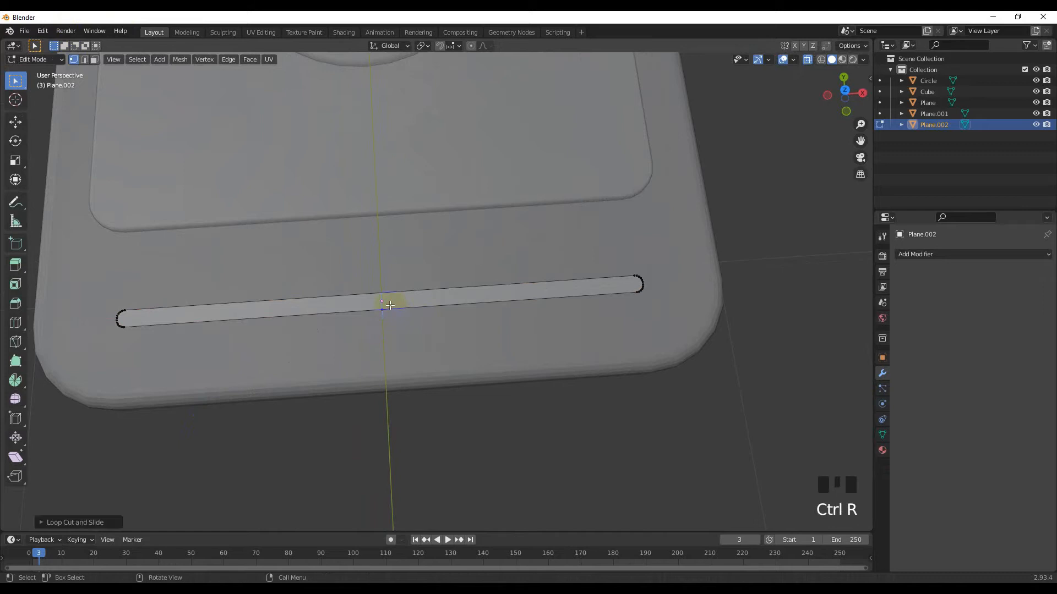
left_click(387, 295)
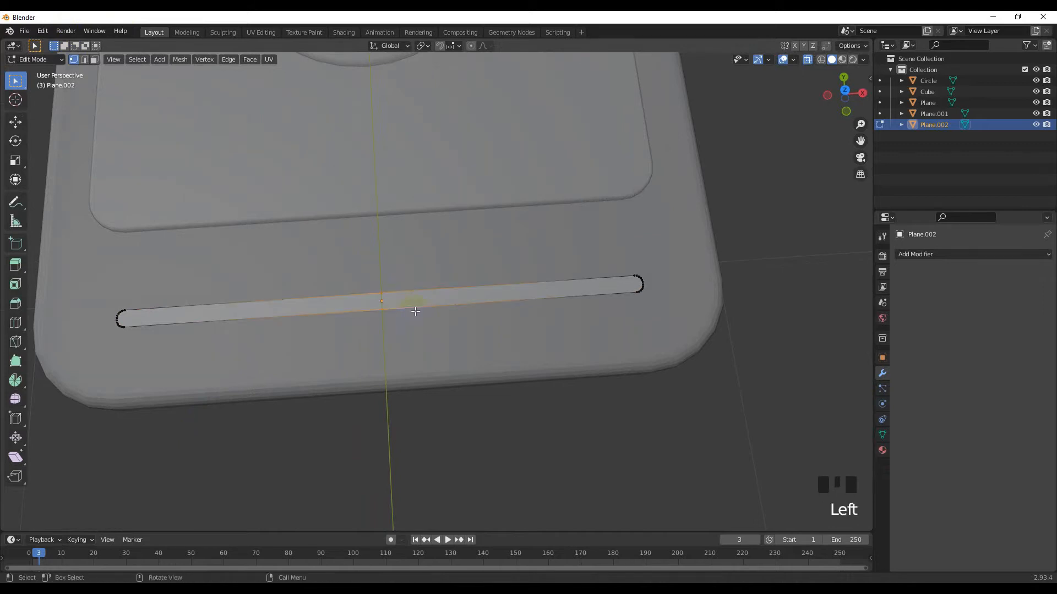
key("g")
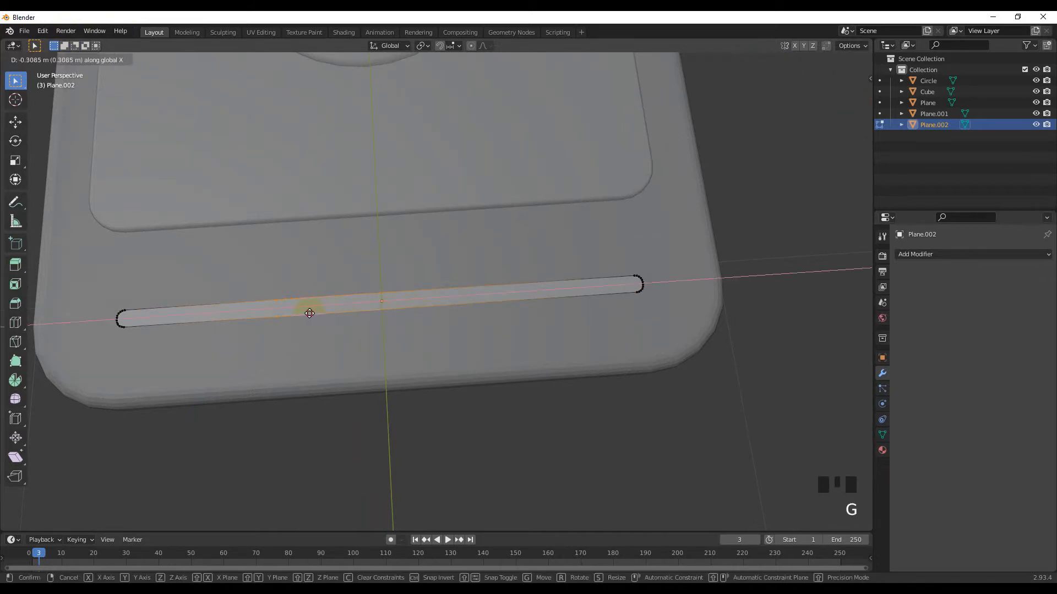
left_click(309, 313)
Separate the shorter section at the bar's -X end into its own object
scroll(322, 321, "down", 1)
scroll(323, 323, "up", 1)
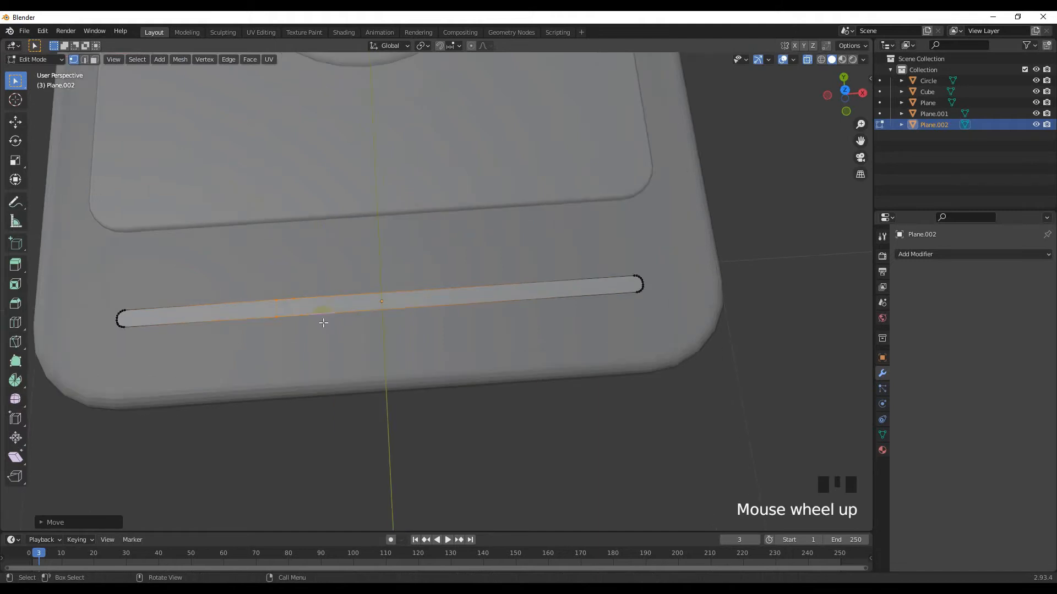
key("Tab")
key("Tab")
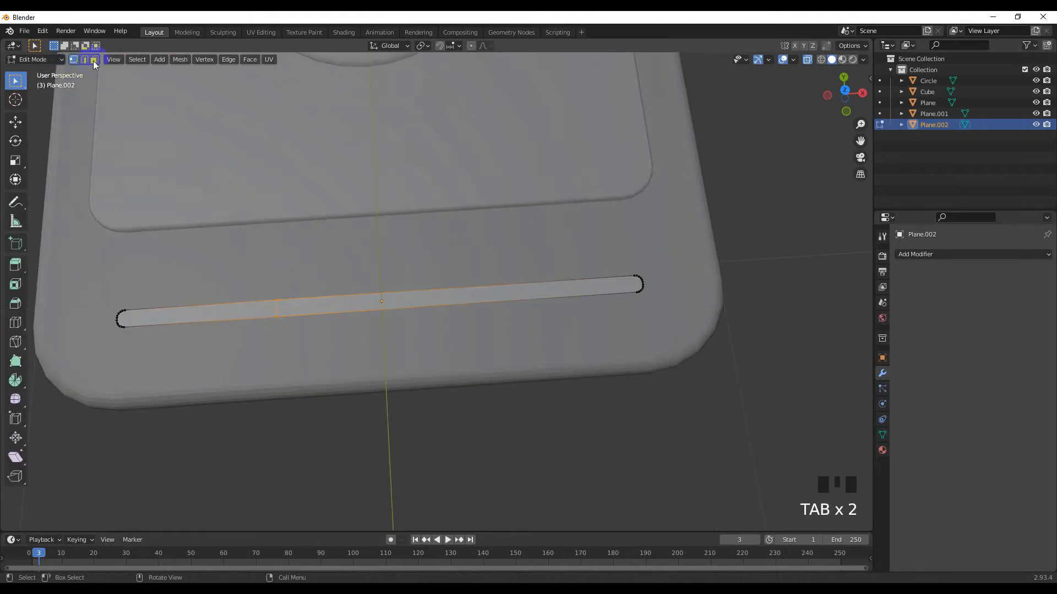
key("p")
left_click(184, 321)
key("Tab")
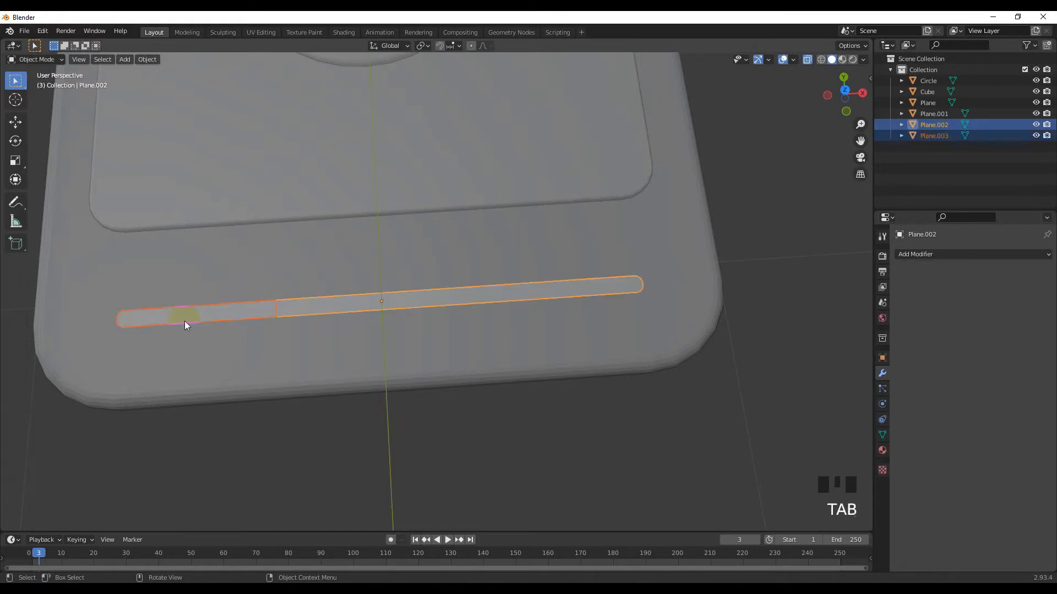
Raise both bar sections along Z from inside the slab to its top surface
key("KP_3")
key("g")
key("z")
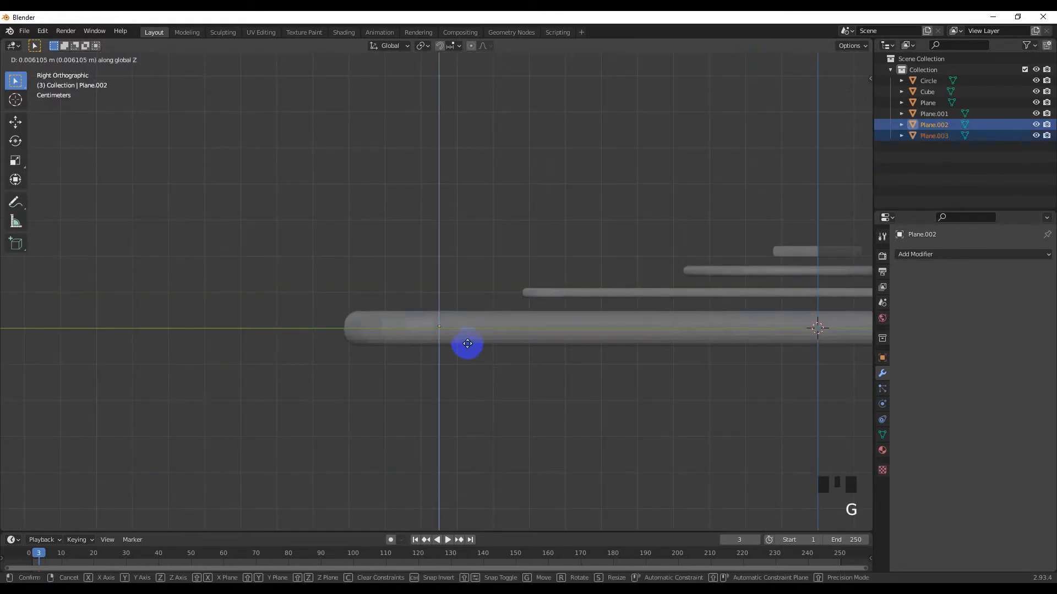
left_click(470, 333)
middle_click_drag(470, 332, 432, 336)
middle_click_drag(483, 372, 502, 357)
Turn off X-ray and switch the viewport shading to Material Preview
left_click(854, 59)
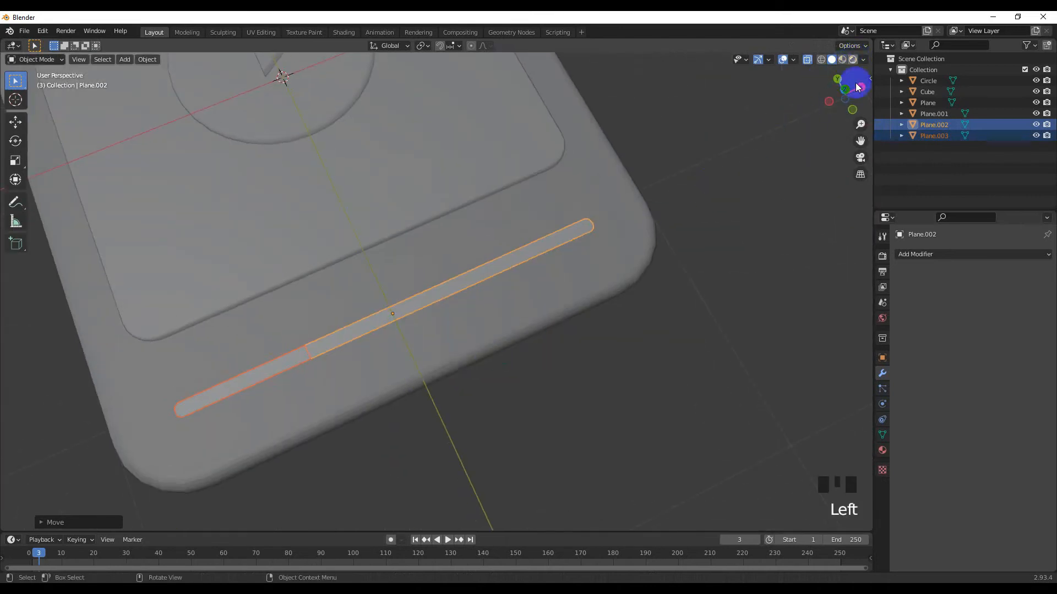
left_click(842, 59)
left_click(820, 61)
left_click(838, 62)
left_click(833, 62)
left_click(834, 62)
left_click(841, 61)
left_click(482, 364)
Give the shorter bar section a new material with a red base color at hue 1, saturation 1 and value 0.674
middle_click_drag(481, 358, 484, 296)
left_click(404, 326)
left_click(399, 328)
left_click(397, 325)
left_click(281, 383)
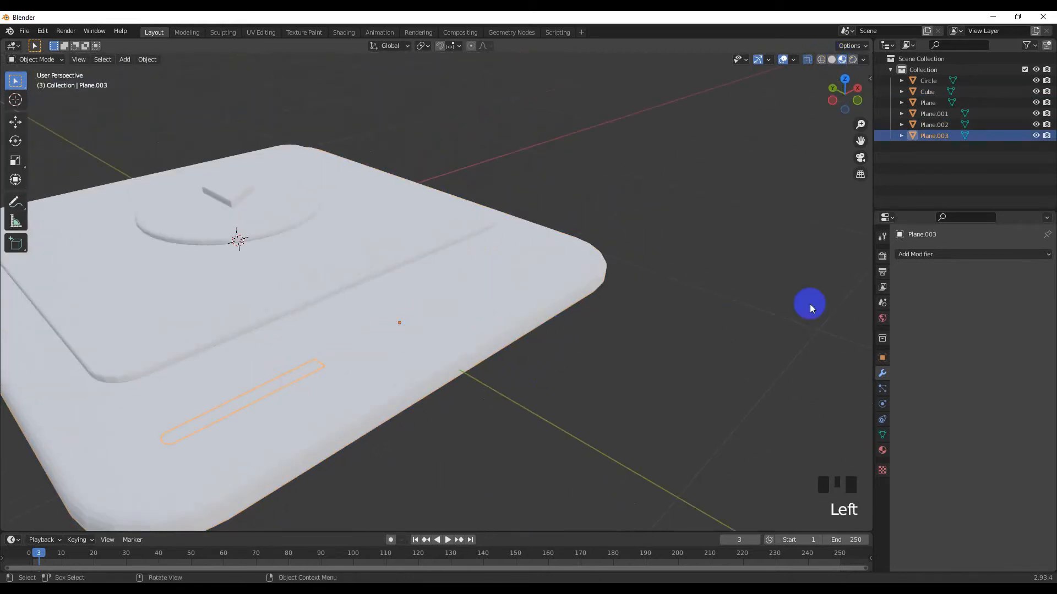
left_click(882, 450)
left_click(967, 301)
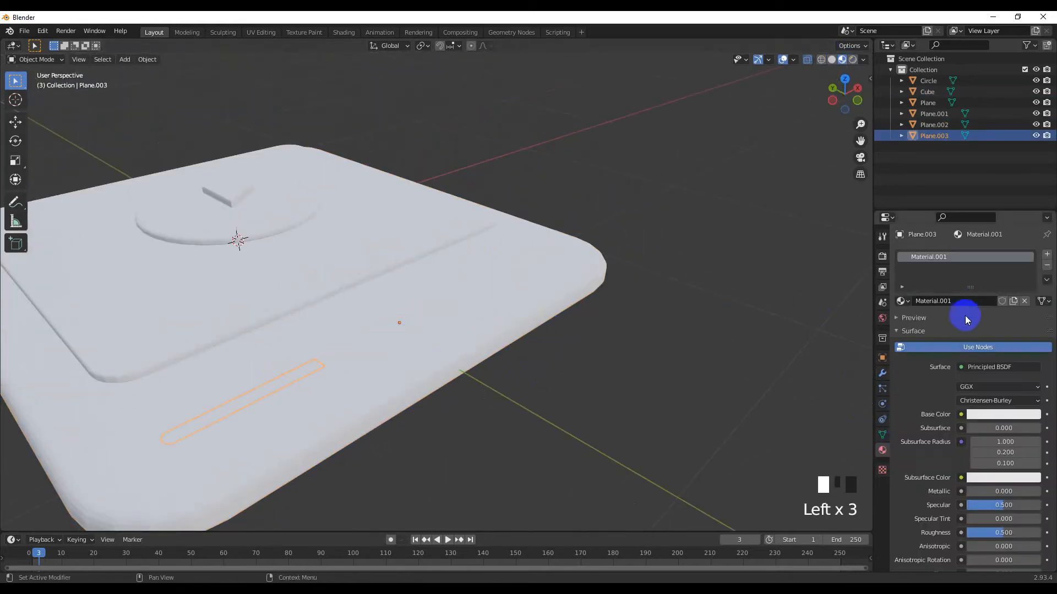
left_click(1007, 414)
left_click_drag(990, 328, 984, 338)
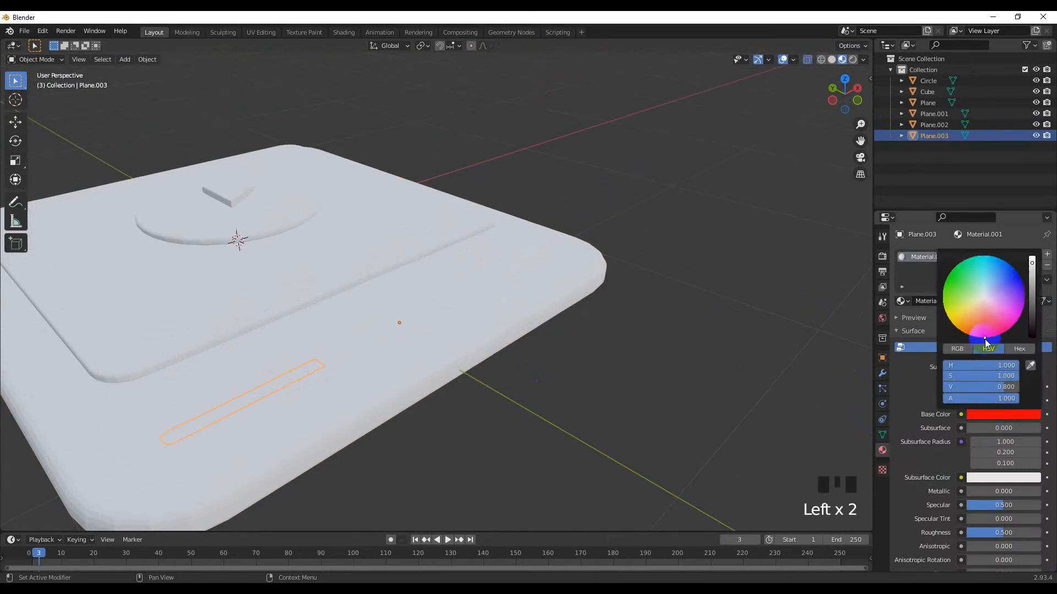
left_click_drag(1033, 267, 1033, 272)
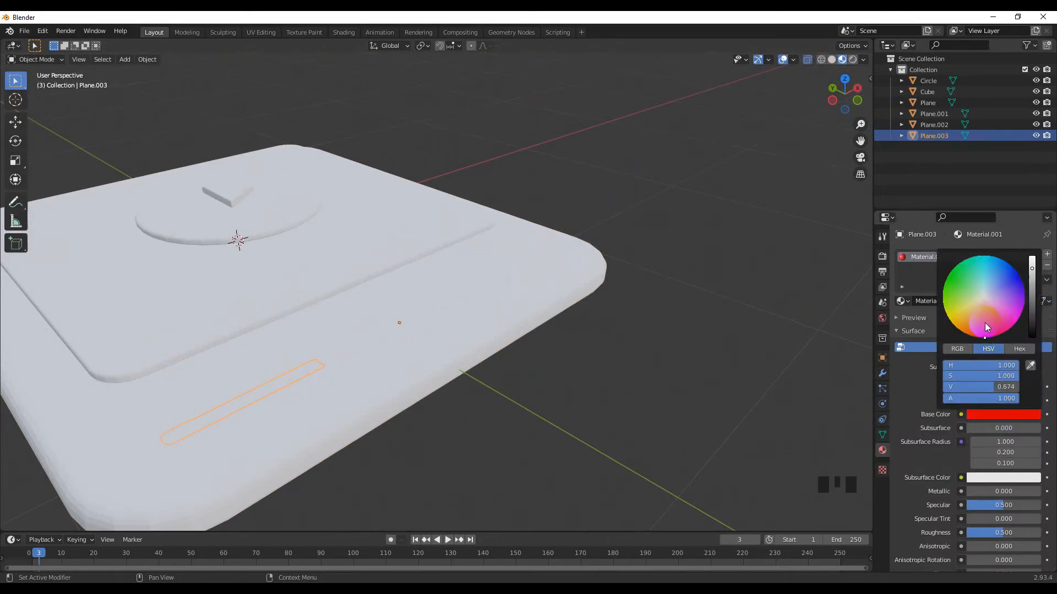
Lighten the shorter bar section's base color to hue 0.991, saturation 0.634 and value 1
scroll(985, 325, "up", 6)
left_click_drag(985, 319, 986, 311)
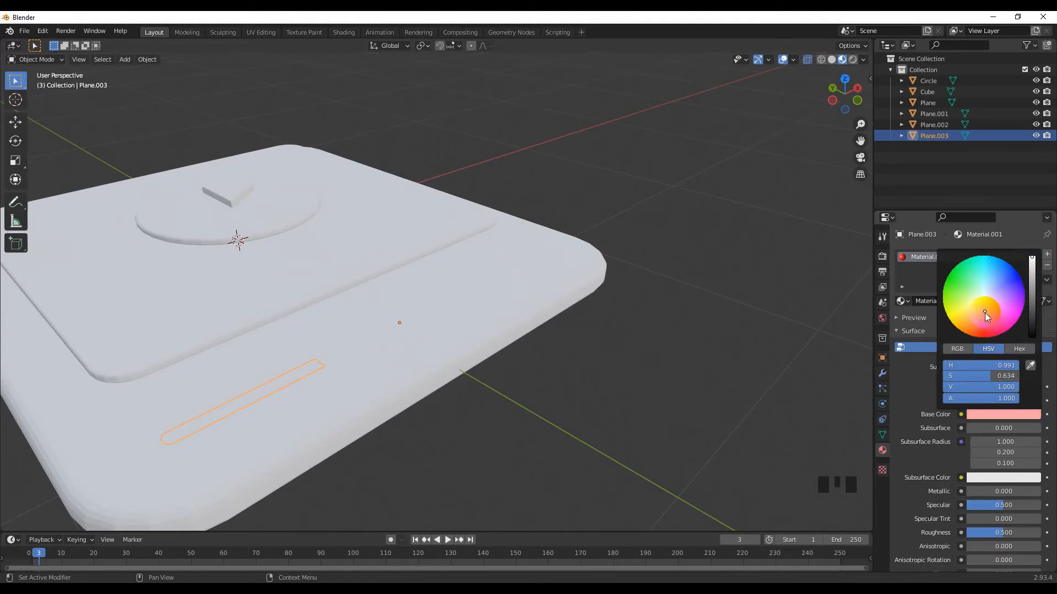
middle_click_drag(493, 320, 361, 324)
Select both bar sections in Solid shading and move them along Z near the slab's top surface
left_click(398, 328, "shift")
left_click(398, 328)
left_click(296, 417, "shift")
left_click(431, 364, "shift")
left_click(364, 332)
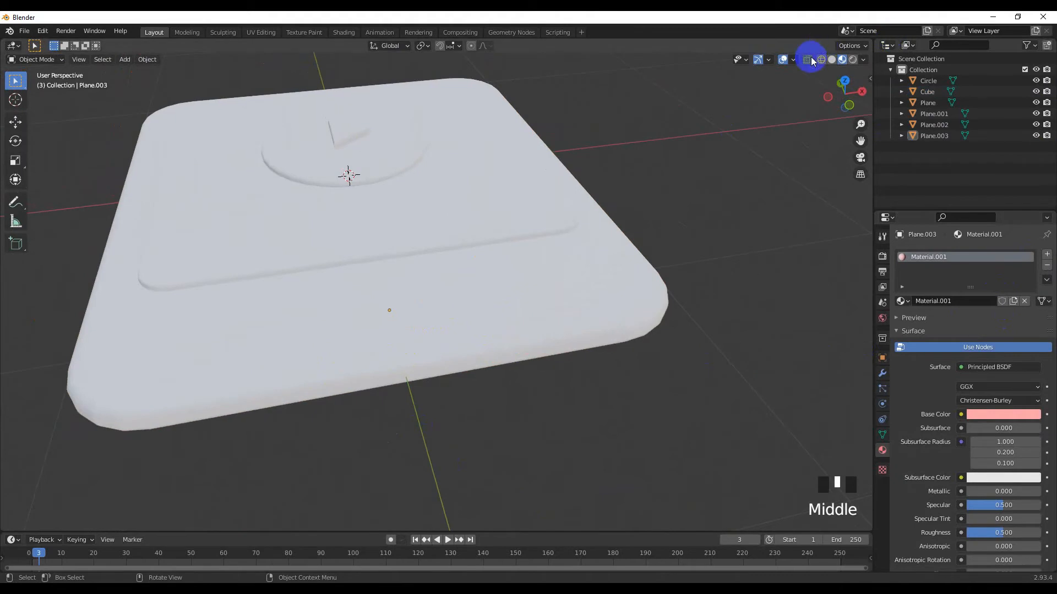
left_click(831, 60)
left_click(331, 317)
left_click(349, 316)
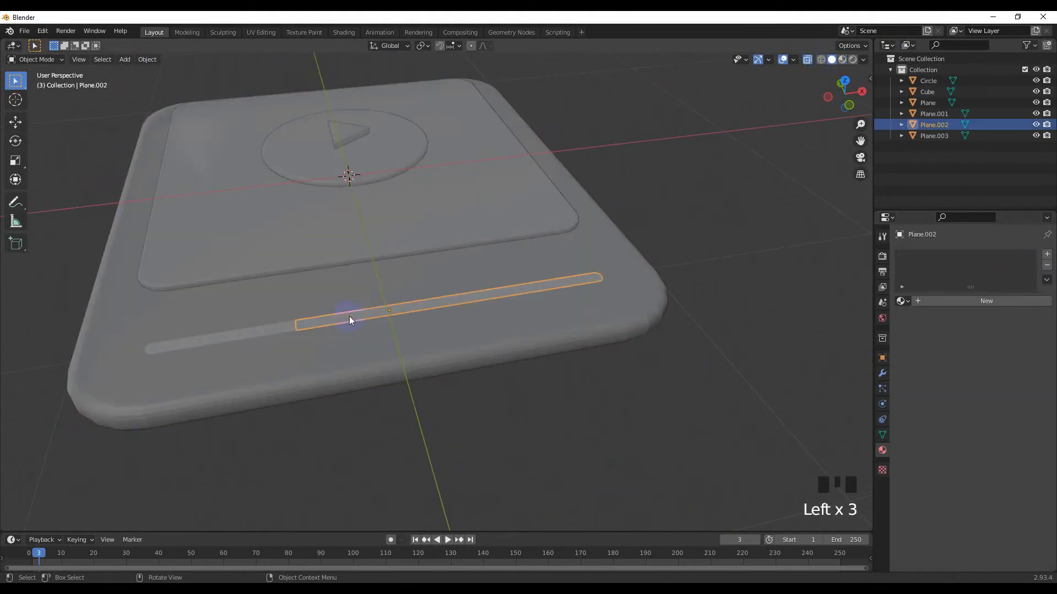
left_click(254, 334, "shift")
middle_click_drag(351, 348, 394, 333)
key("g")
key("z")
left_click(420, 305)
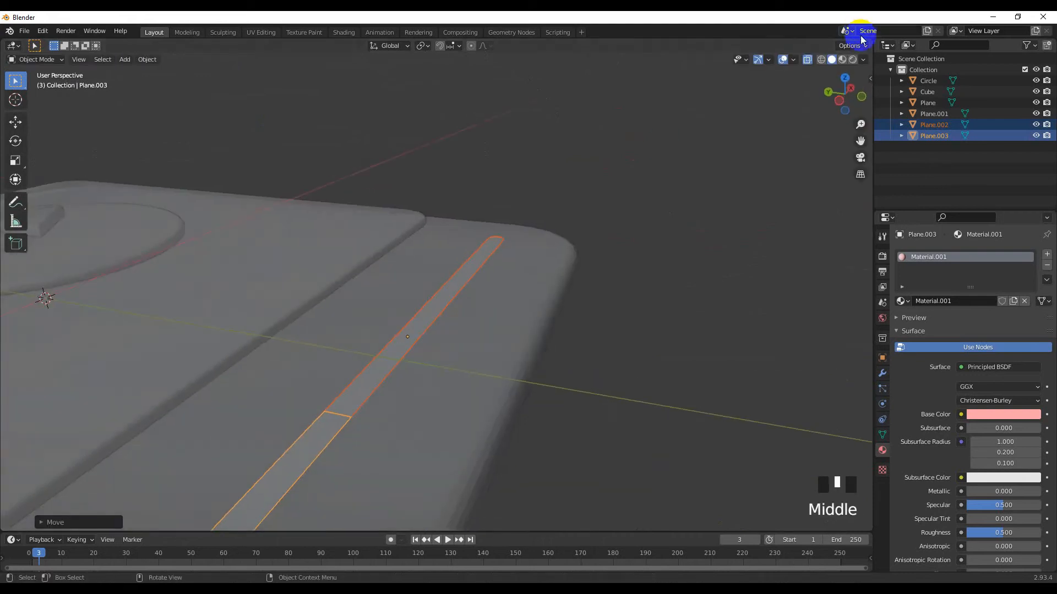
In Material Preview and the right view, adjust both bar sections along Z to lie just on top of the slab
left_click(842, 59)
mouse_move(590, 265)
middle_mouse_down()
mouse_move(453, 277)
mouse_move(473, 267)
mouse_move(438, 295)
mouse_move(405, 273)
middle_mouse_up()
key("KP_3")
scroll(446, 302, "up", 4)
scroll(450, 303, "up", 6)
key("g")
key("y")
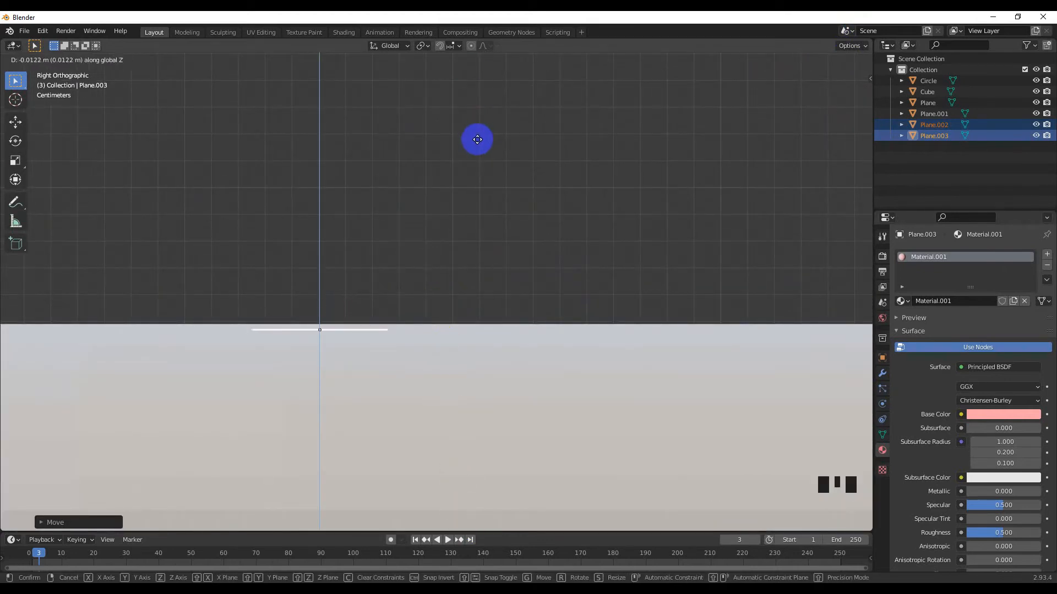
left_click(474, 83)
middle_click_drag(474, 82, 391, 210)
scroll(392, 209, "down", 5)
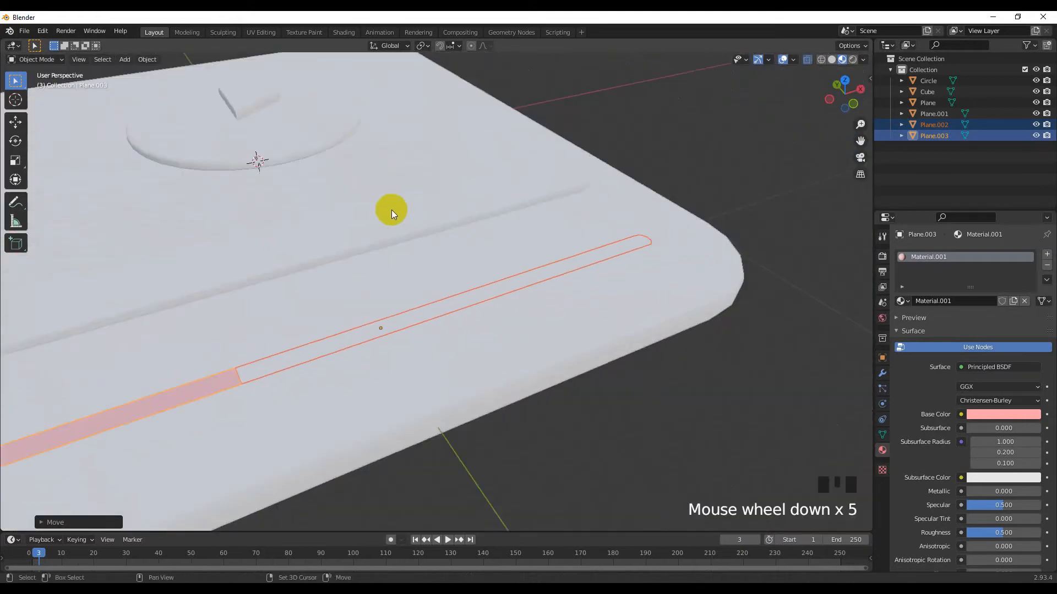
scroll(462, 163, "down", 2)
Change the shorter bar section's base color to a stronger coral red
key("KP_7")
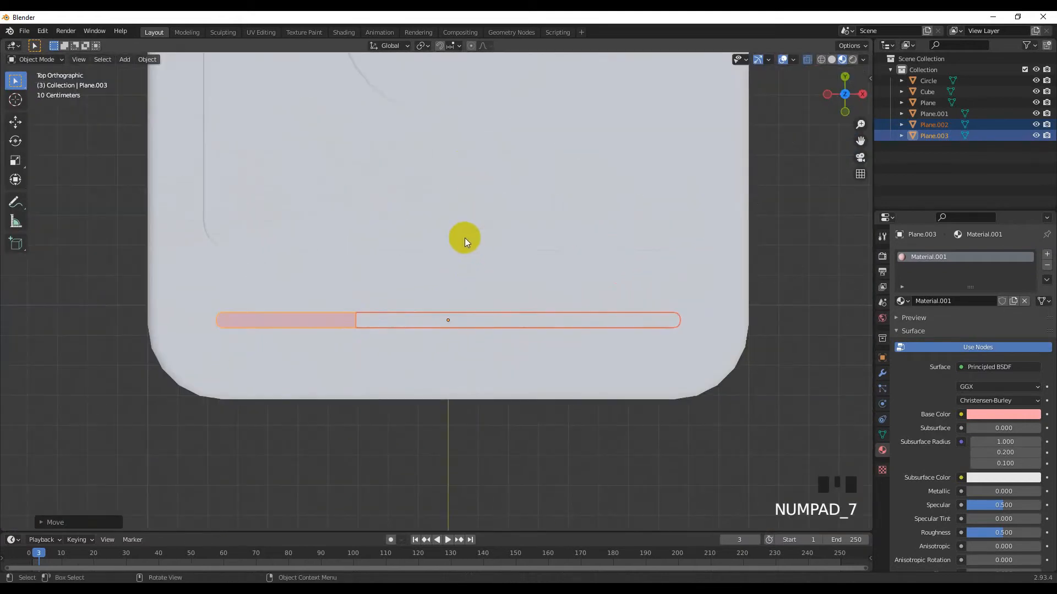
left_click(488, 318)
left_click(487, 319)
left_click(487, 319)
left_click(995, 414)
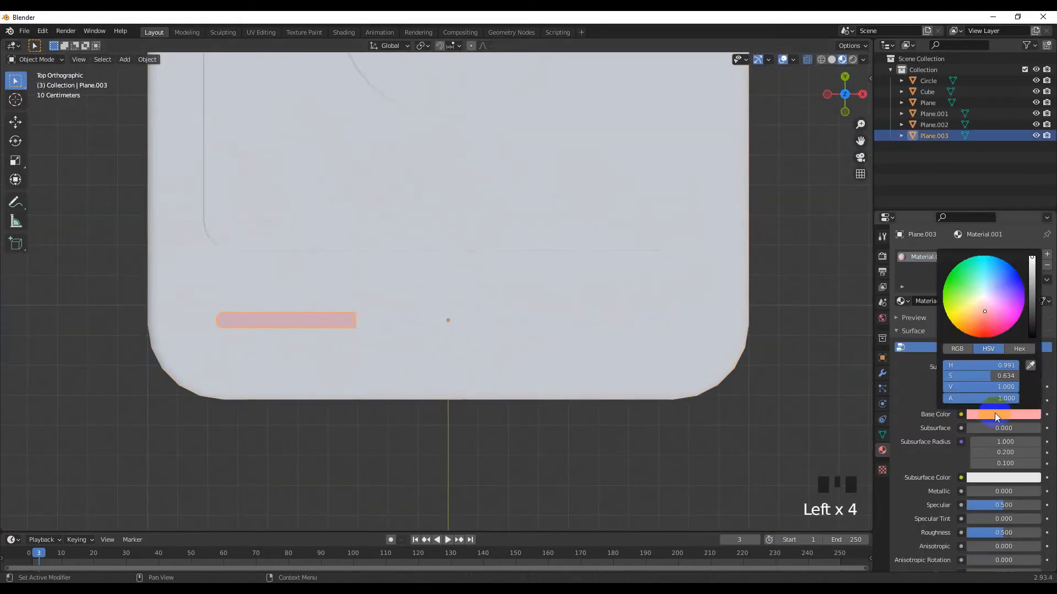
left_click_drag(985, 321, 986, 327)
scroll(521, 350, "down", 4)
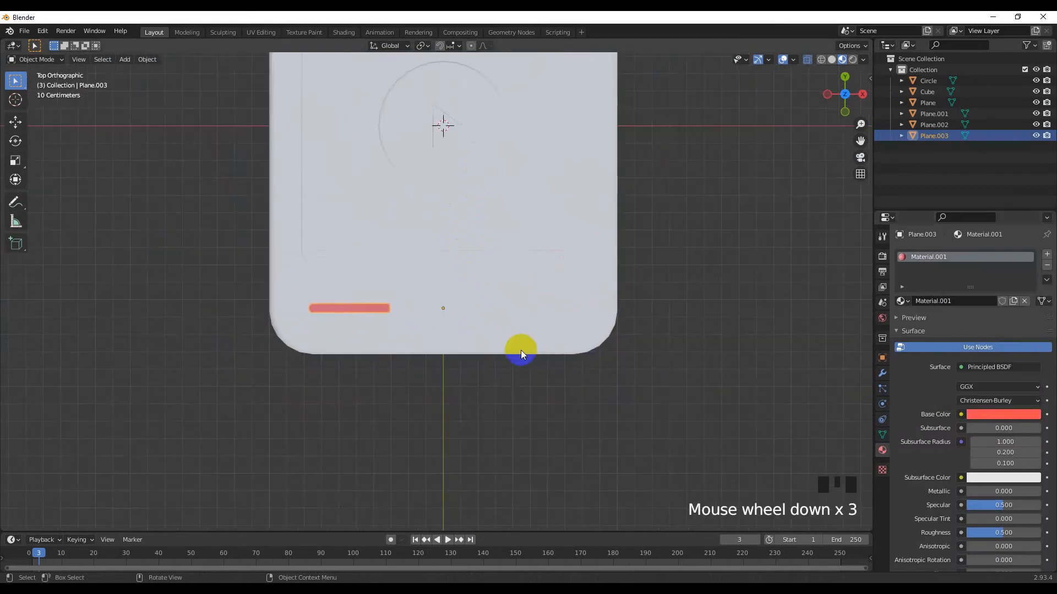
Give the longer bar section a new material with a light grey base color
left_click(461, 313)
left_click(956, 303)
left_click(1003, 414)
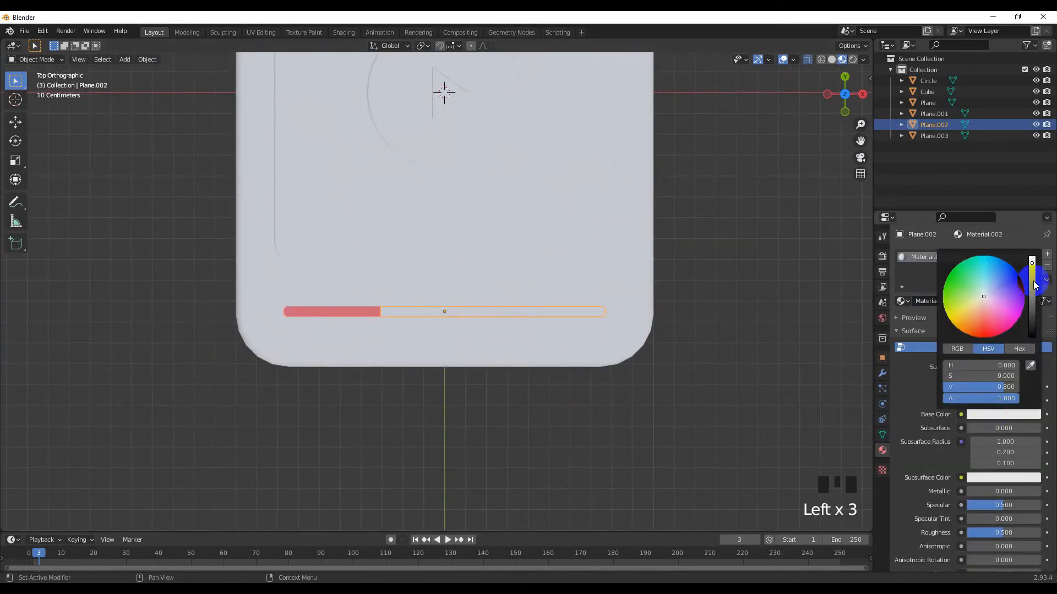
left_click(795, 308)
scroll(570, 366, "down", 4)
scroll(570, 362, "up", 2)
left_click(526, 307)
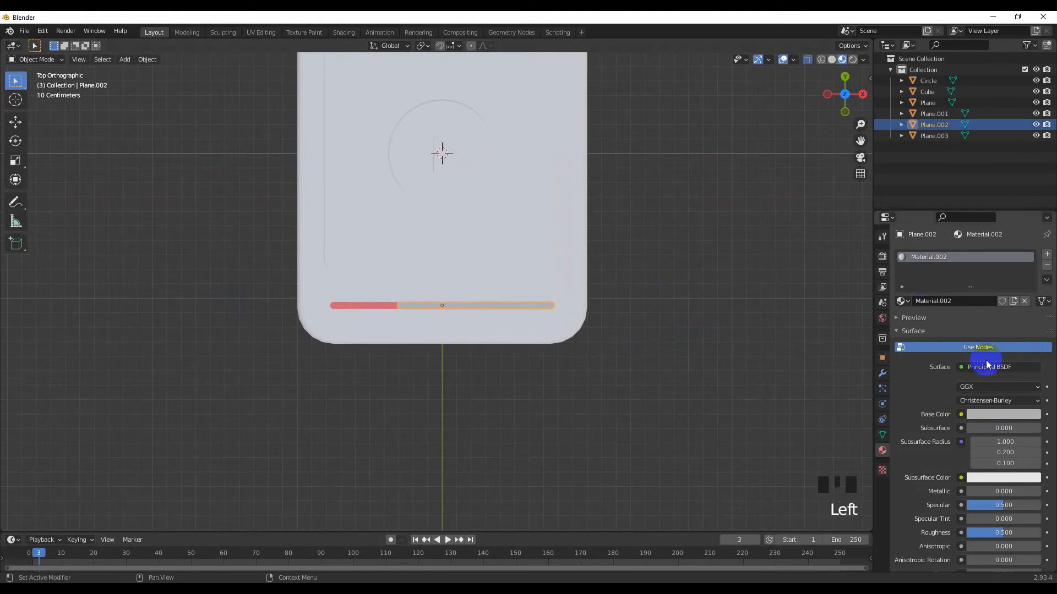
left_click(1003, 414)
left_click_drag(1031, 275, 1030, 273)
left_click(720, 320)
scroll(584, 360, "down", 3)
middle_click_drag(544, 364, 557, 368, "shift")
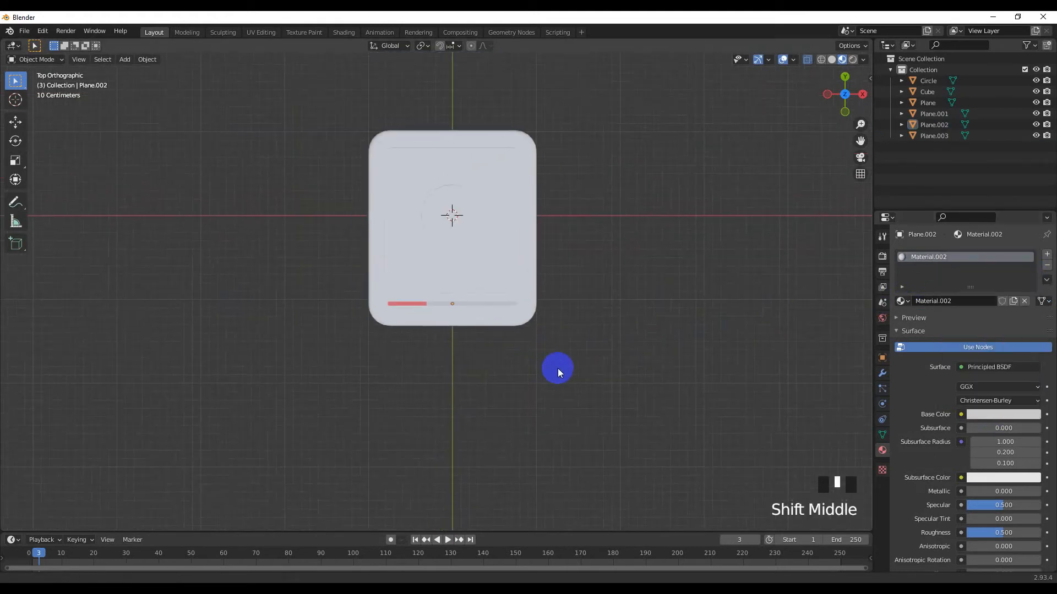
Snap the 3D cursor to the edge where the red bar section meets the grey one
scroll(557, 368, "up", 11)
left_click(353, 382)
key("Tab")
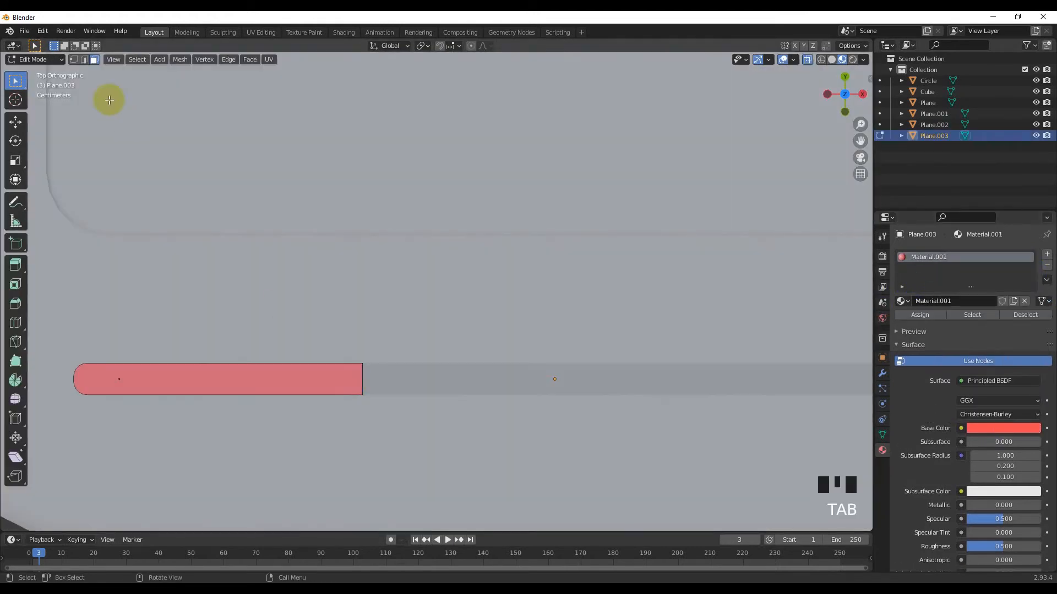
key("shift+s")
left_click(381, 448)
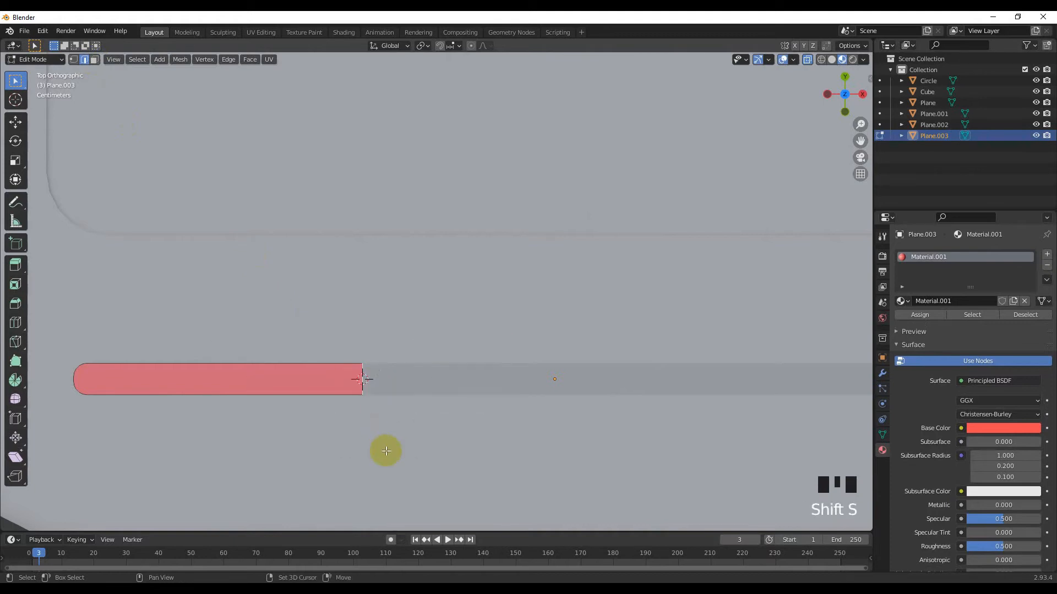
key("Tab")
Add a mesh circle at the 3D cursor and scale it down to a knob slightly wider than the bar
scroll(454, 347, "down", 5)
key("shift+a")
mouse_move(454, 347)
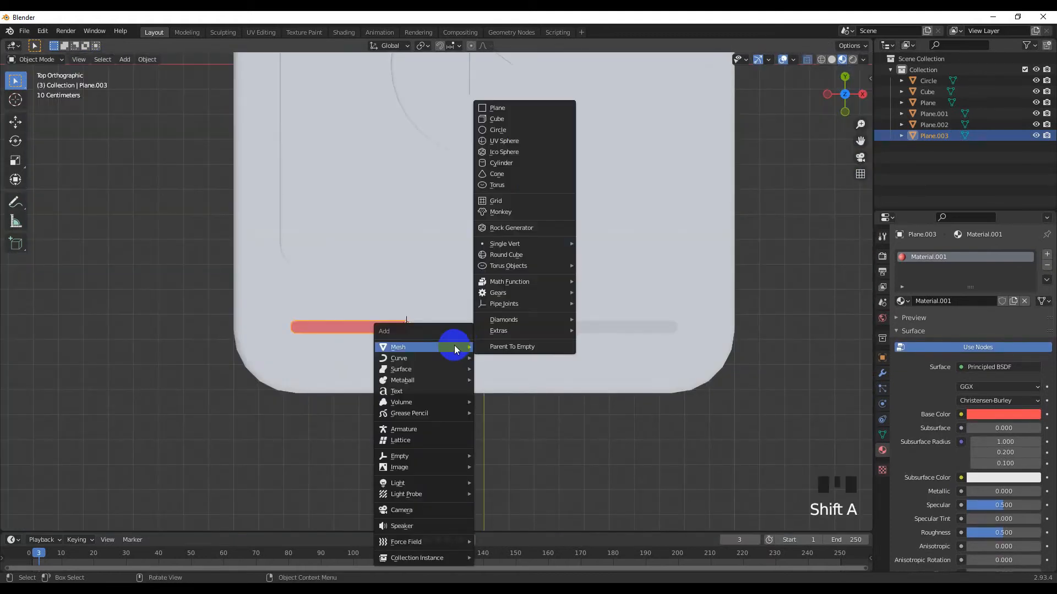
left_click(502, 133)
scroll(668, 285, "up", 1)
key("s")
left_click(419, 347)
Fill the knob circle with a face in Edit Mode and return to Object Mode
middle_click_drag(418, 347, 446, 330)
scroll(454, 342, "up", 4)
key("f")
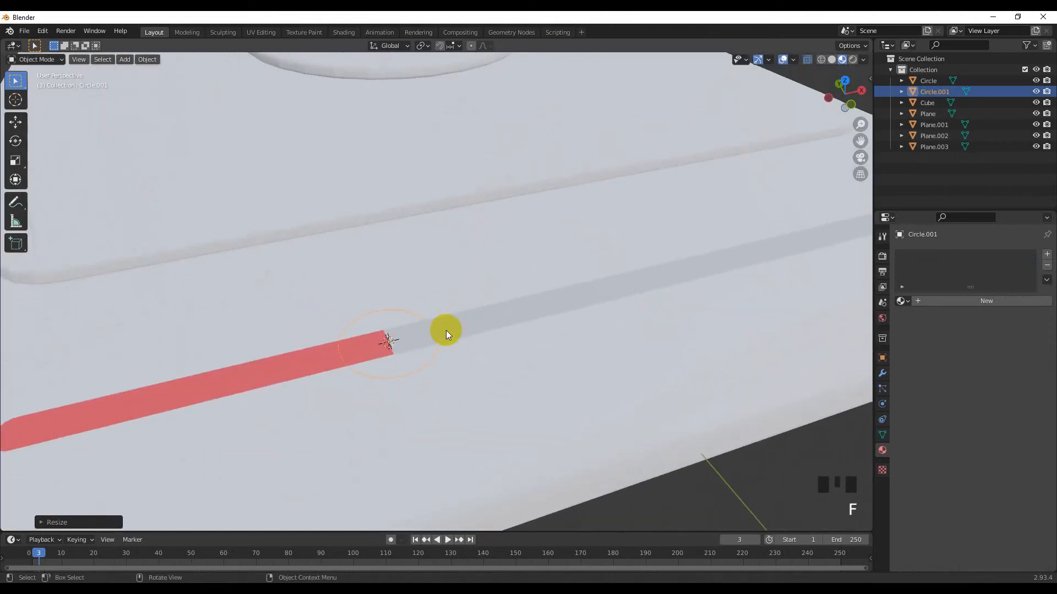
key("Tab")
key("f")
scroll(440, 338, "up", 3)
key("Tab")
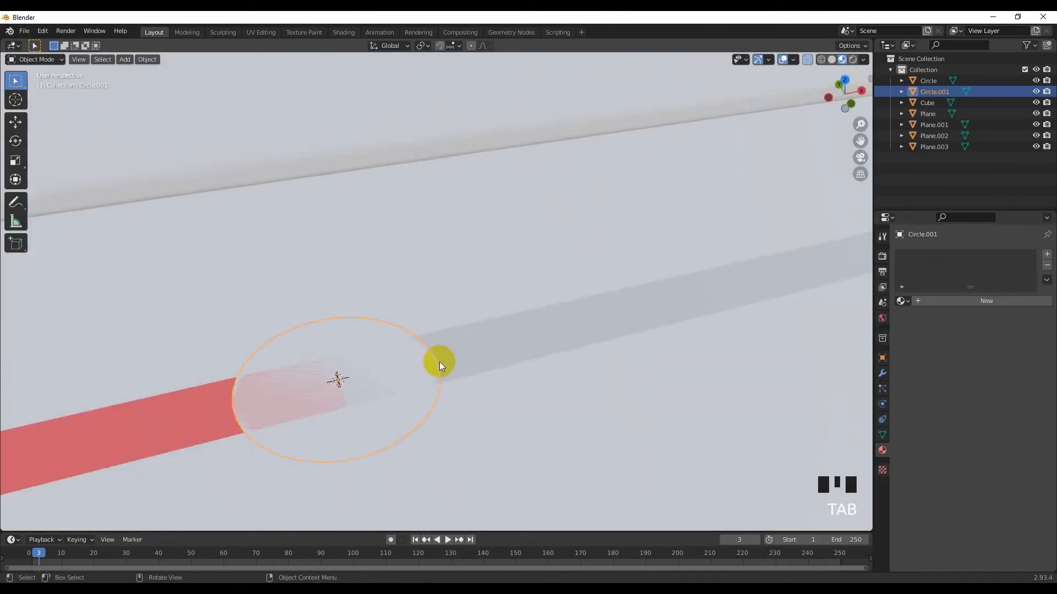
Raise the filled knob circle slightly along Z so it sits above the bar sections
scroll(436, 361, "up", 2)
middle_click_drag(435, 361, 448, 386)
key("g")
key("z")
left_click(443, 347)
scroll(443, 346, "down", 6)
Assign Material.001 to the knob circle and add a subdivision surface modifier to it
left_click(903, 301)
left_click(927, 324)
scroll(484, 380, "down", 6)
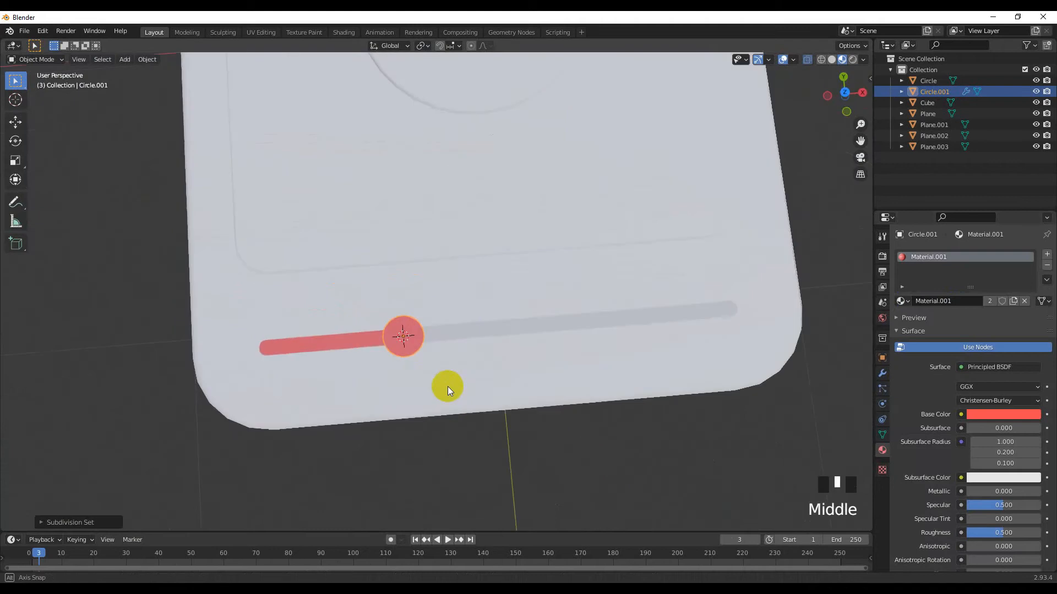
Give the raised panel a single-user copy of Material.001 and lighten its base color to pale pink
key("KP_7")
scroll(449, 383, "down", 5)
left_click(508, 214)
left_click(508, 214)
left_click(902, 301)
left_click(917, 328)
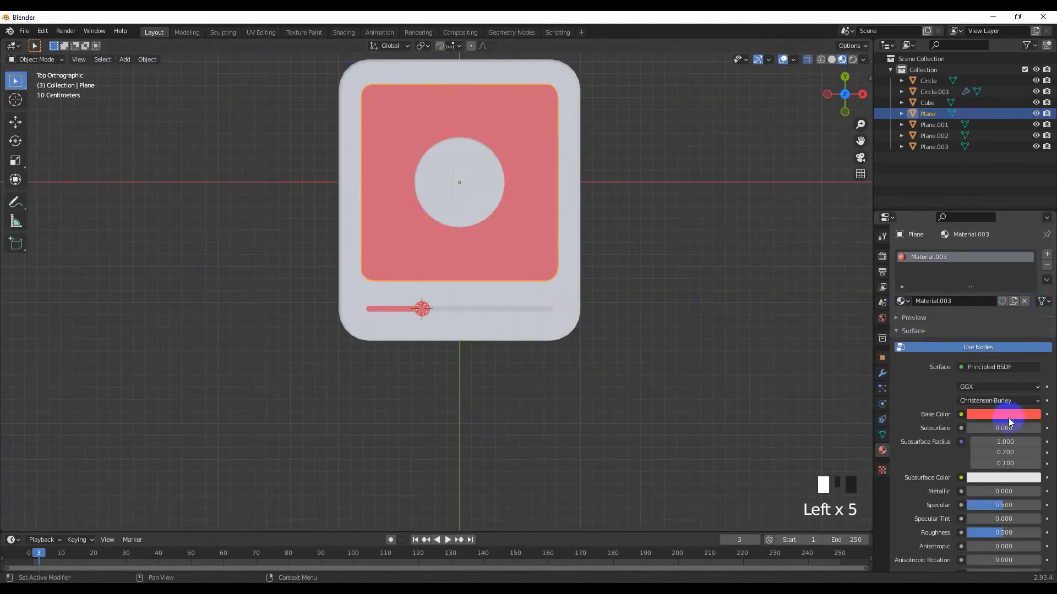
left_click(1008, 420)
left_click(985, 306)
Assign the red Material.001 to the disc in the middle of the raised panel
left_click(467, 183)
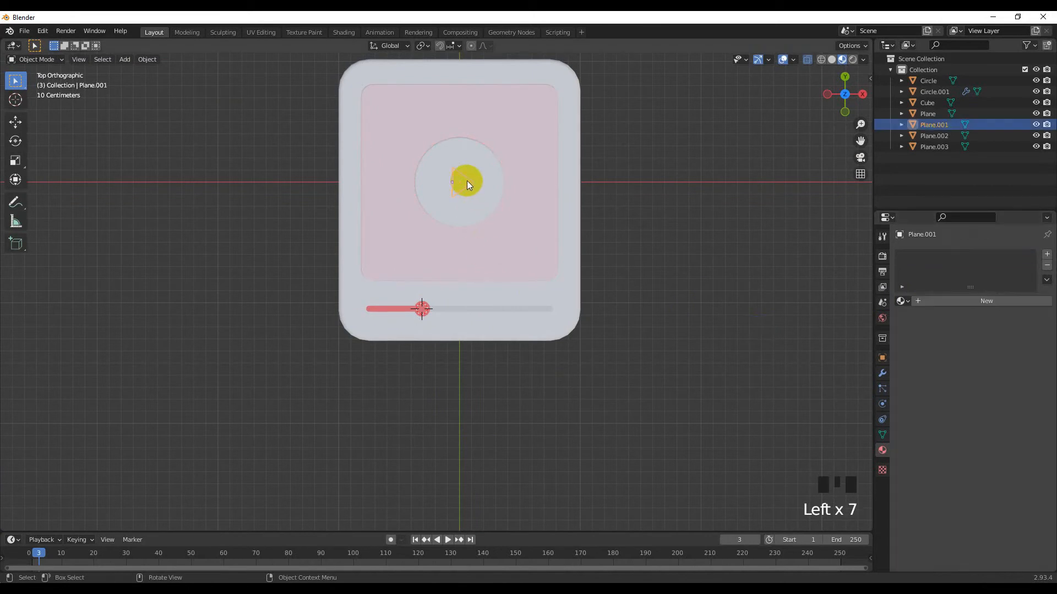
left_click(480, 189)
left_click(901, 303)
left_click(905, 328)
Give the play triangle a new material with a white base color at value 1
left_click(467, 183)
left_click(900, 302)
left_click(974, 301)
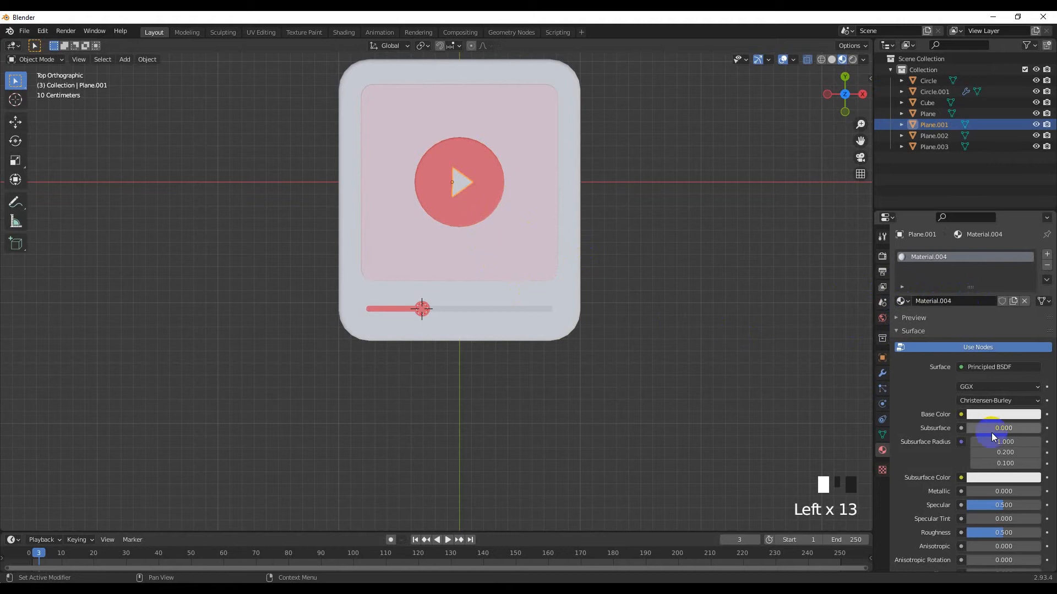
left_click(991, 416)
left_click_drag(1028, 266, 1032, 251)
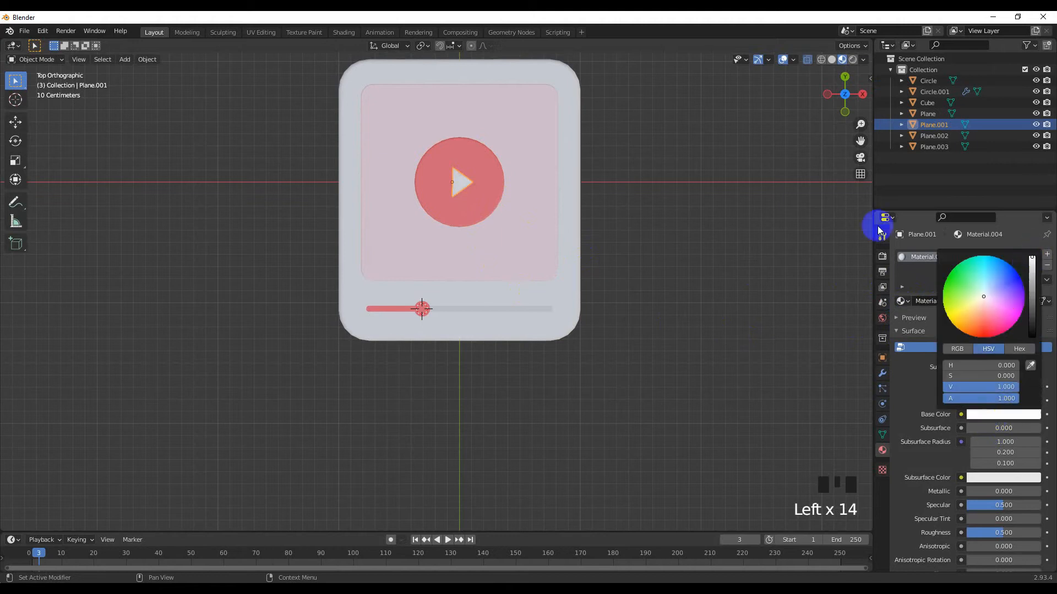
Give the rounded slab a new material with a pure white base color
left_click(561, 287)
left_click(998, 299)
left_click(1003, 414)
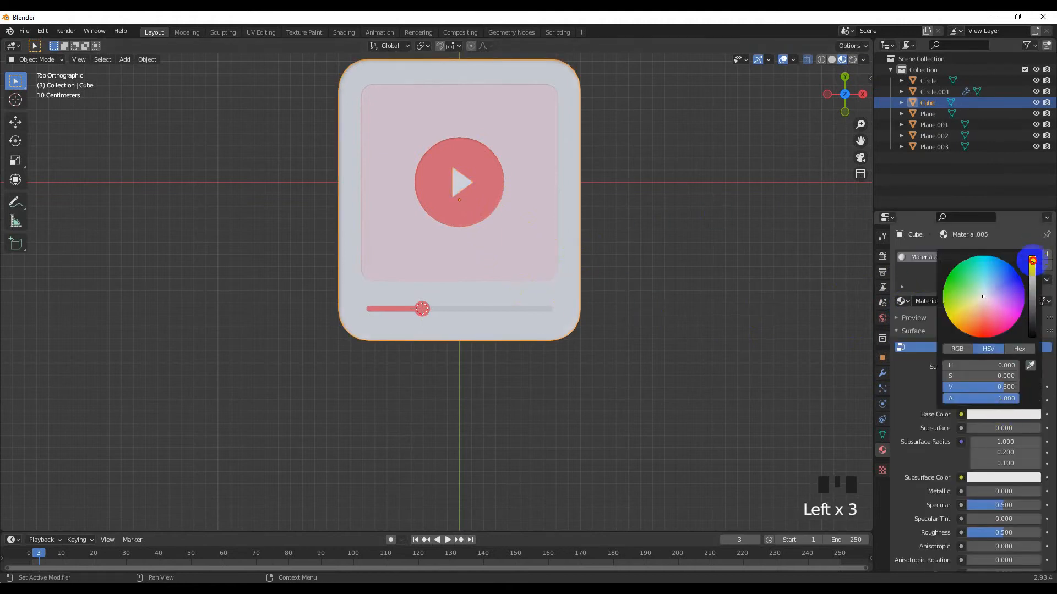
left_click_drag(1032, 260, 1032, 252)
left_click(513, 351)
left_click(516, 302)
Increase the roughness of the slab's white material and the disc's red material
scroll(973, 481, "down", 5)
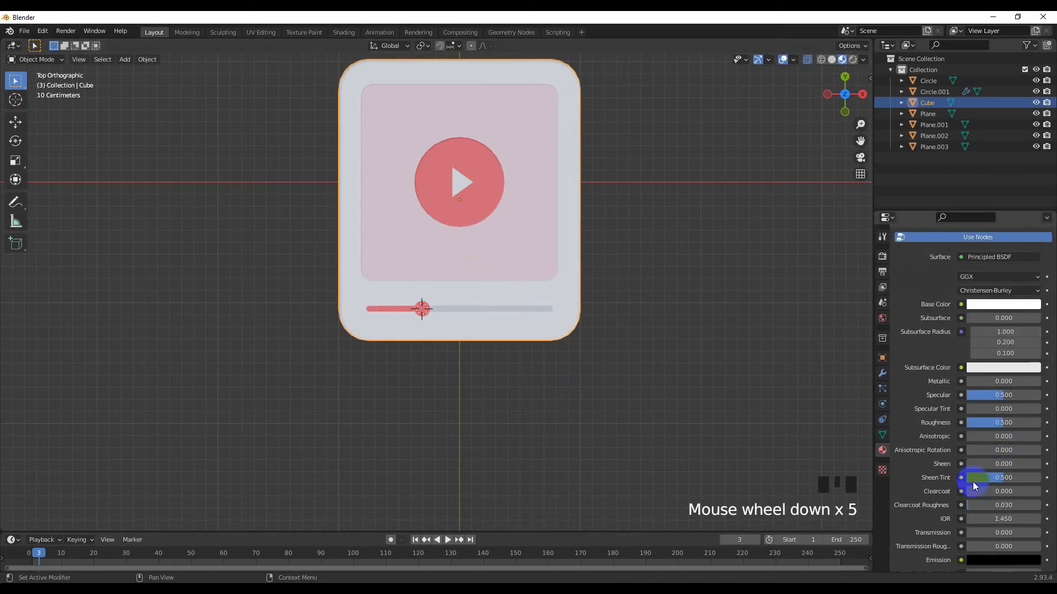
left_click_drag(1054, 425, 1056, 426)
left_click(469, 209)
left_click_drag(992, 422, 1054, 423)
left_click(463, 184)
left_click(423, 311)
left_click(452, 308)
left_click(681, 380)
Shade the rounded slab smooth and add a level 2 subdivision surface modifier to it
middle_click_drag(394, 391, 365, 353)
scroll(440, 325, "up", 3)
left_click(429, 299)
right_click(429, 299)
left_click(430, 299)
key("ctrl+2")
Shade the raised panel smooth and enable Auto Smooth at 30° on the rounded slab
left_click(270, 308)
right_click(269, 308)
left_click(272, 308)
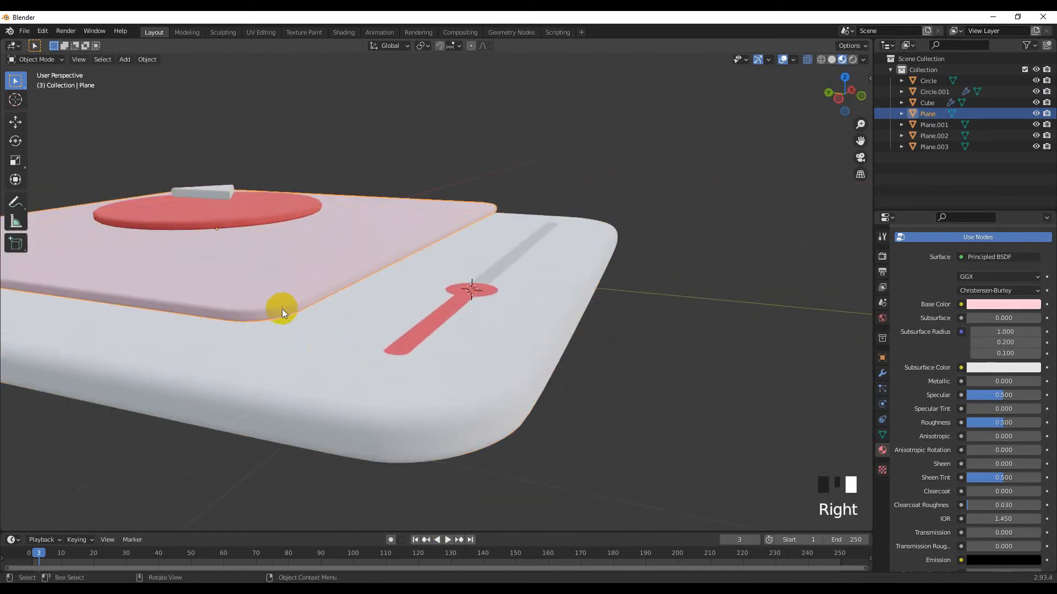
left_click(398, 403)
left_click(882, 435)
left_click(935, 443)
left_click(959, 458)
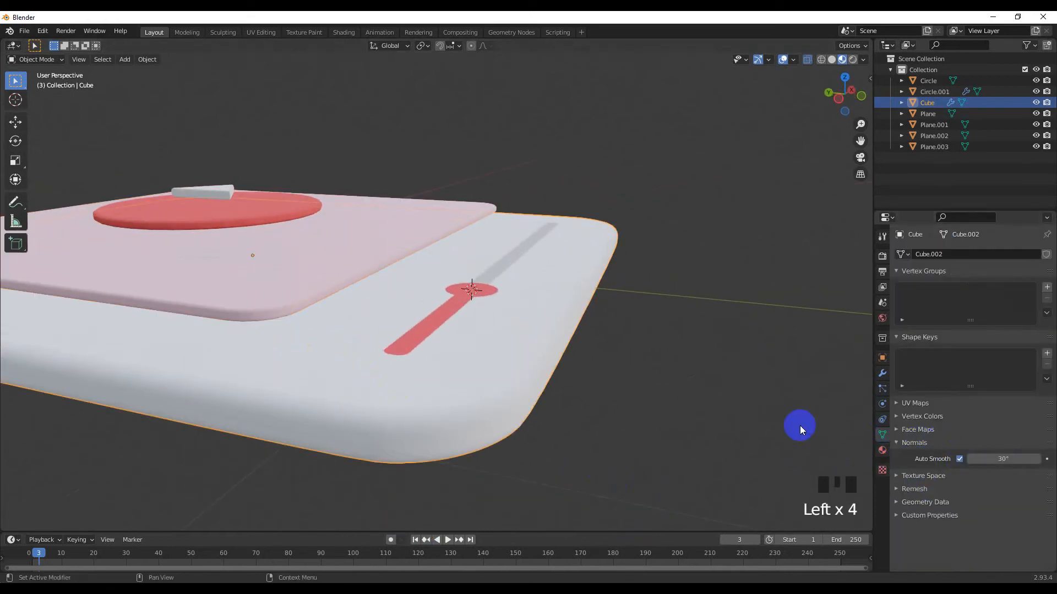
Reapply smooth shading to the raised panel and enable Auto Smooth for it
left_click(238, 313)
right_click(237, 312)
left_click(237, 312)
left_click(956, 458)
Shade both bar sections smooth and enable Auto Smooth at 30° on each
left_click(428, 341)
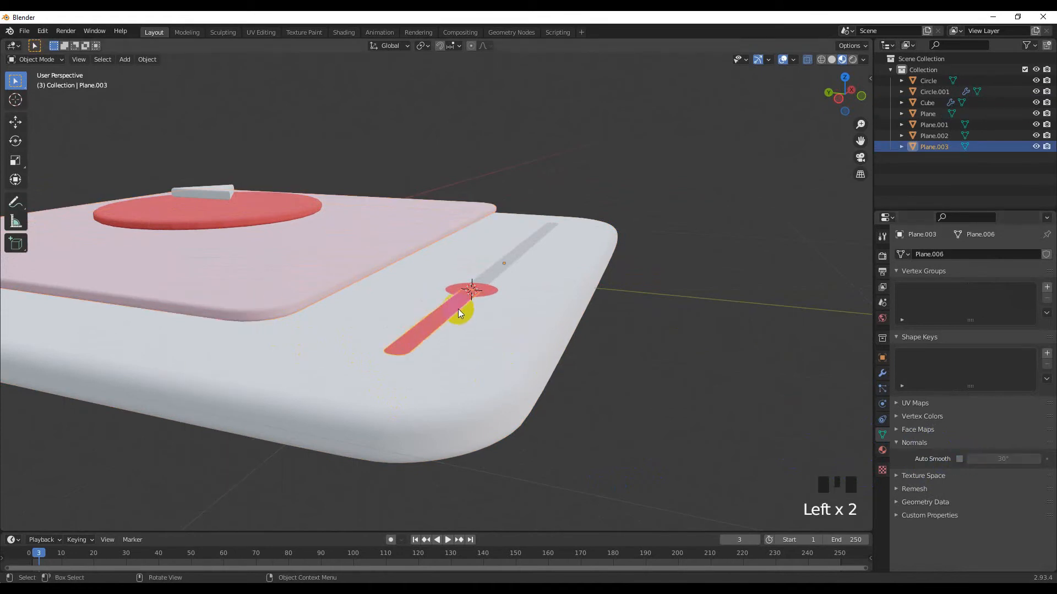
right_click(439, 311)
left_click(439, 311)
left_click(959, 459)
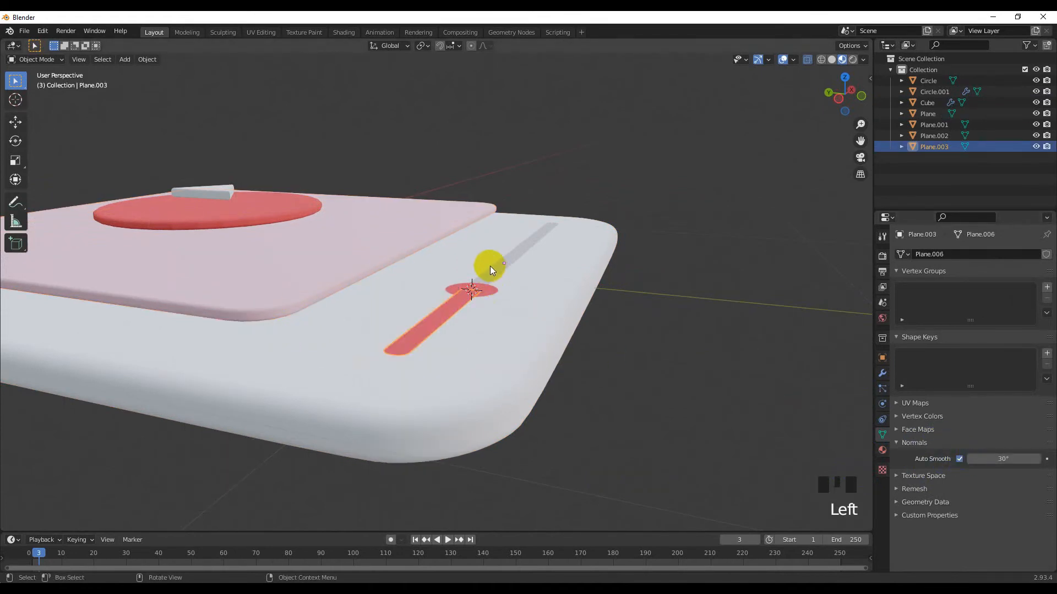
left_click(495, 272)
right_click(495, 273)
left_click(495, 273)
left_click(959, 458)
Shade the knob circle smooth and enable Auto Smooth for it
left_click(469, 289)
right_click(469, 289)
left_click(469, 289)
left_click(959, 459)
Add a subdivision surface modifier to the raised panel
left_click(493, 388)
middle_click_drag(403, 397, 473, 378)
left_click(482, 383)
Shade the disc smooth, enable Auto Smooth at 30° and add a level 2 subdivision surface modifier
scroll(482, 384, "up", 2)
left_click(391, 263)
right_click(389, 262)
left_click(389, 261)
left_click(959, 459)
key("ctrl+2")
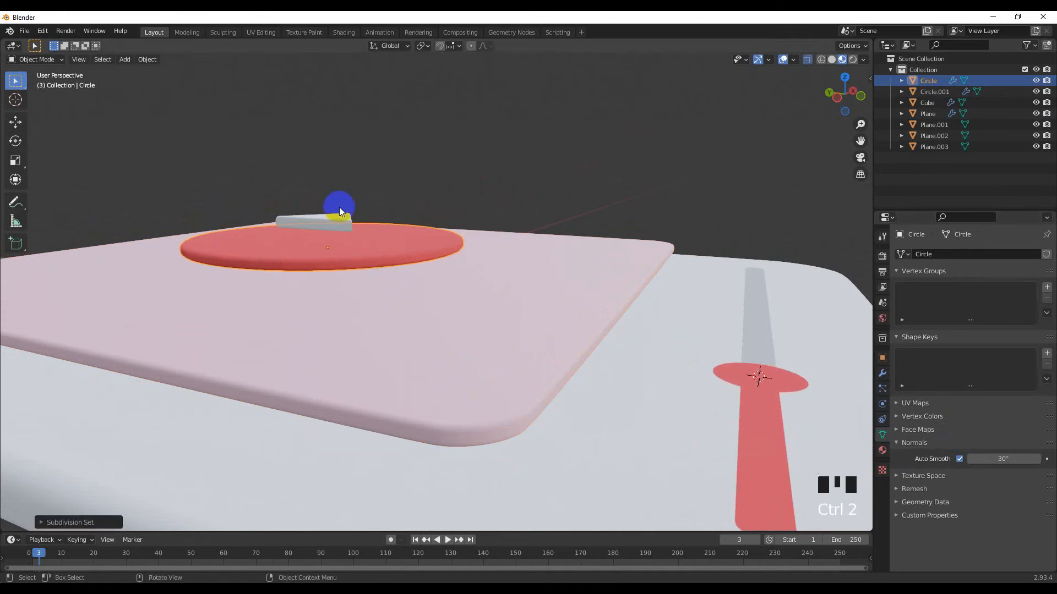
Shade the play triangle smooth and enable Auto Smooth at 30° for it
left_click(336, 215)
right_click(335, 216)
left_click(335, 216)
left_click(959, 459)
middle_click_drag(368, 239, 417, 304)
key("ctrl+z")
Open the play triangle's mesh for edge editing in solid shading with X-ray off
key("Tab")
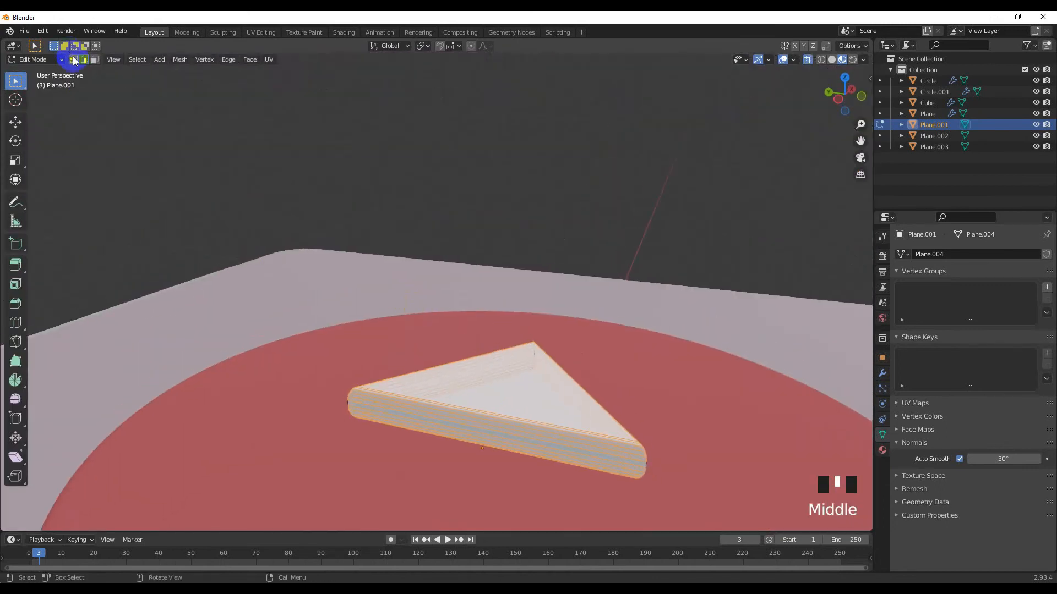
middle_click_drag(699, 245, 431, 179, "shift")
left_click(431, 179)
scroll(288, 391, "up", 2)
middle_click_drag(288, 392, 338, 349, "shift")
left_click(832, 60)
left_click(808, 60)
scroll(321, 361, "up", 2)
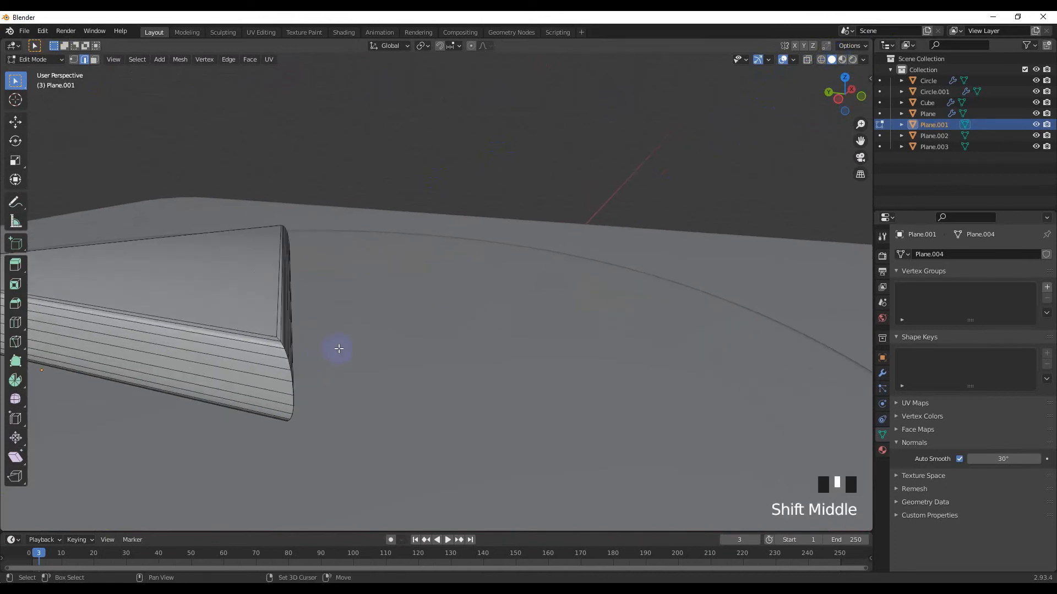
Try to bevel the play triangle's edges from the top view and return to Object Mode
scroll(236, 378, "down", 3)
middle_click_drag(236, 377, 279, 376)
middle_click_drag(159, 399, 432, 323)
key("KP_7")
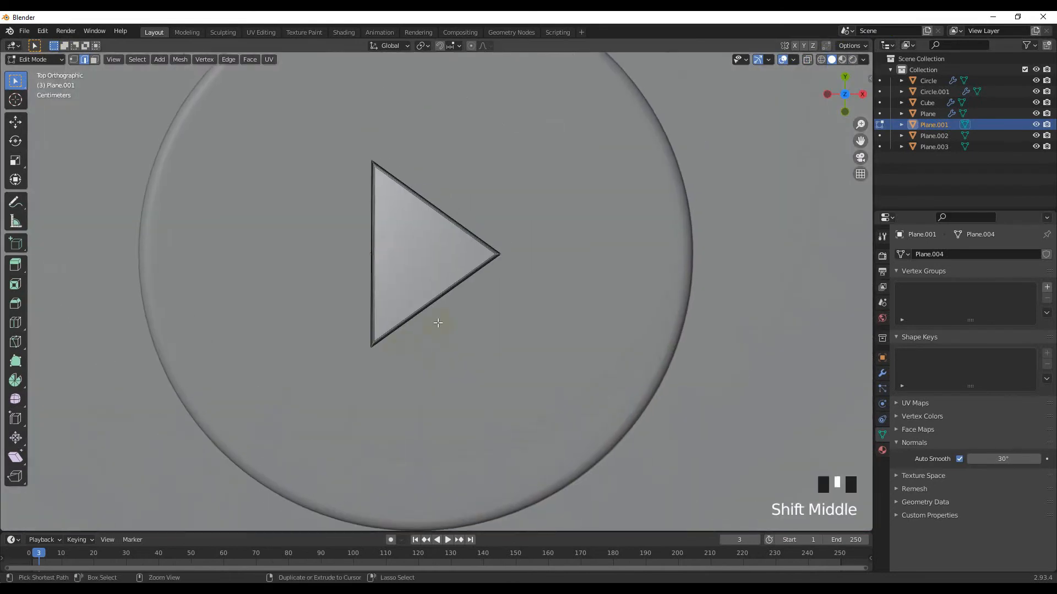
key("ctrl+b")
left_click(455, 370)
middle_click_drag(455, 370, 421, 324)
key("Tab")
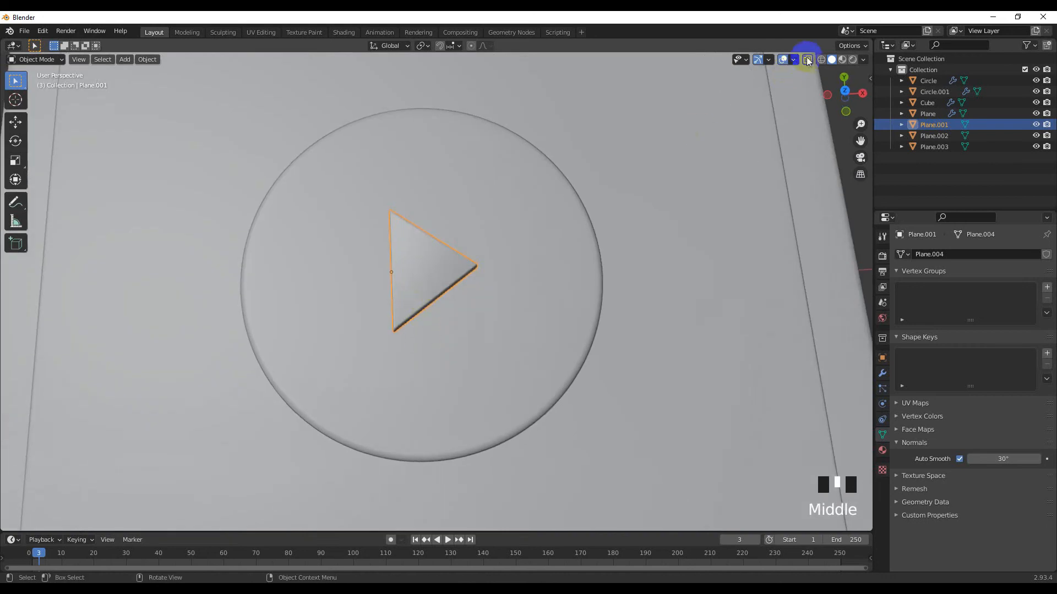
Return the viewport to Material Preview shading and examine the smoothed icon from several angles
left_click(842, 59)
middle_click_drag(448, 266, 438, 299)
scroll(439, 300, "up", 8)
right_click(852, 380)
scroll(578, 255, "down", 10)
middle_click_drag(516, 286, 495, 342)
scroll(495, 342, "up", 3)
scroll(486, 328, "down", 3)
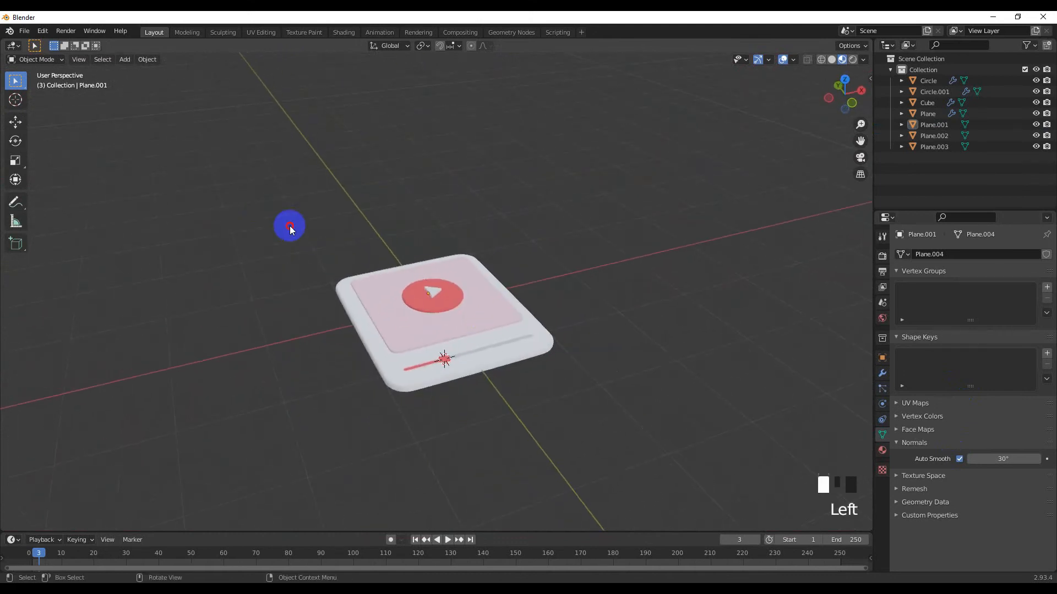
Select all icon parts in the front view and raise them about 0.085 m along Z
left_click_drag(288, 227, 527, 394)
key("KP_1")
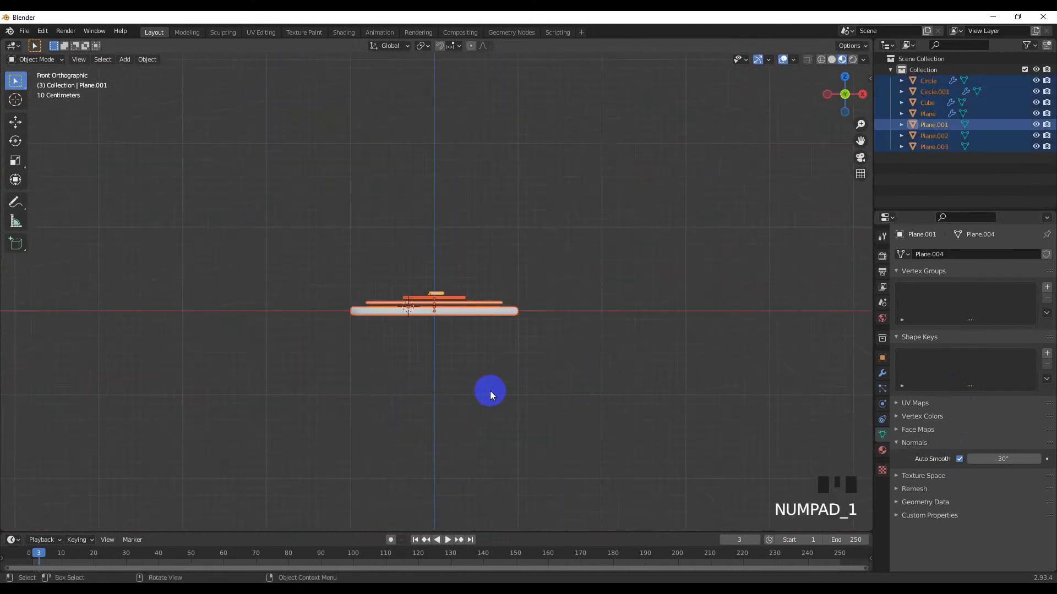
scroll(490, 393, "up", 6)
key("g")
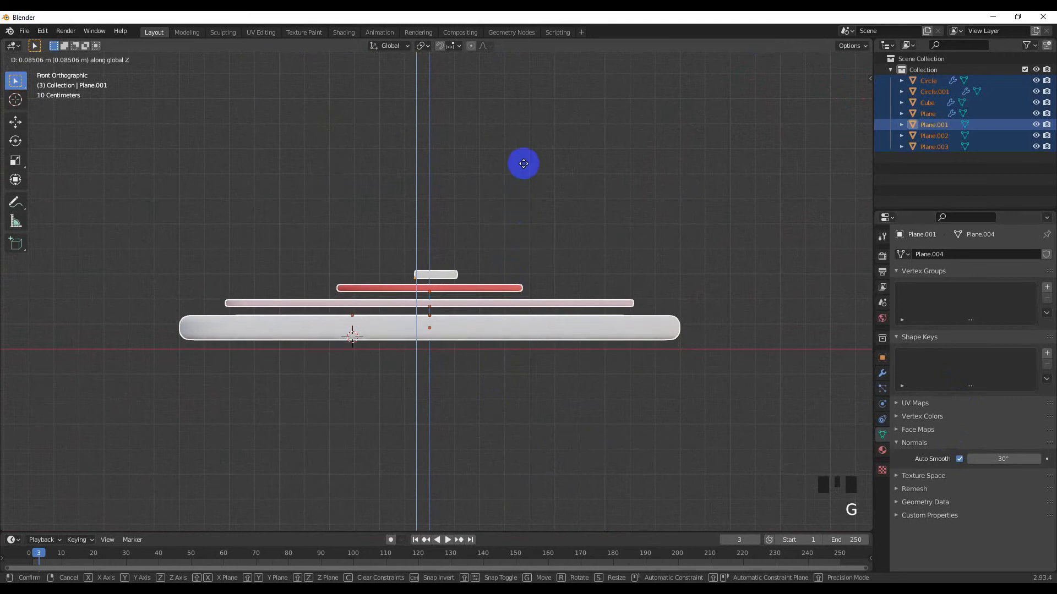
left_click(523, 163)
scroll(481, 259, "down", 5)
middle_click_drag(481, 259, 460, 346)
left_click(478, 356)
Add a plane at the world origin and scale it up into a large floor beneath the icon
key("KP_7")
scroll(467, 355, "down", 3)
key("shift+s")
scroll(485, 364, "down", 3)
key("shift+a")
mouse_move(435, 358)
left_click(537, 128)
scroll(465, 309, "down", 4)
key("s")
left_click(757, 424)
middle_click_drag(757, 424, 682, 253)
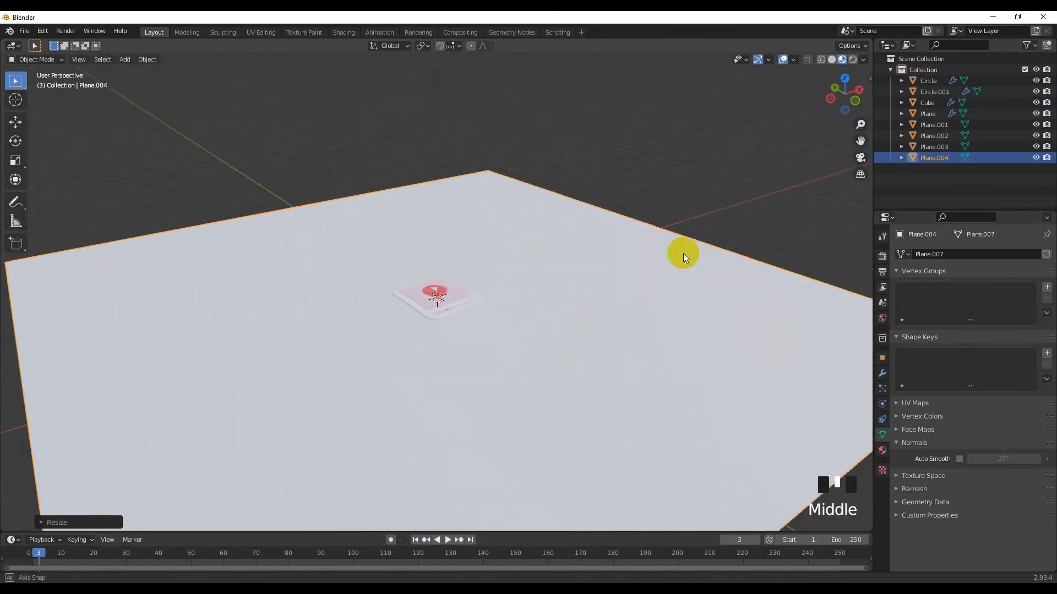
Give the floor plane a new light grey material with value 0.723 and make the floor unselectable in the viewport
left_click(882, 450)
left_click(973, 305)
left_click(998, 414)
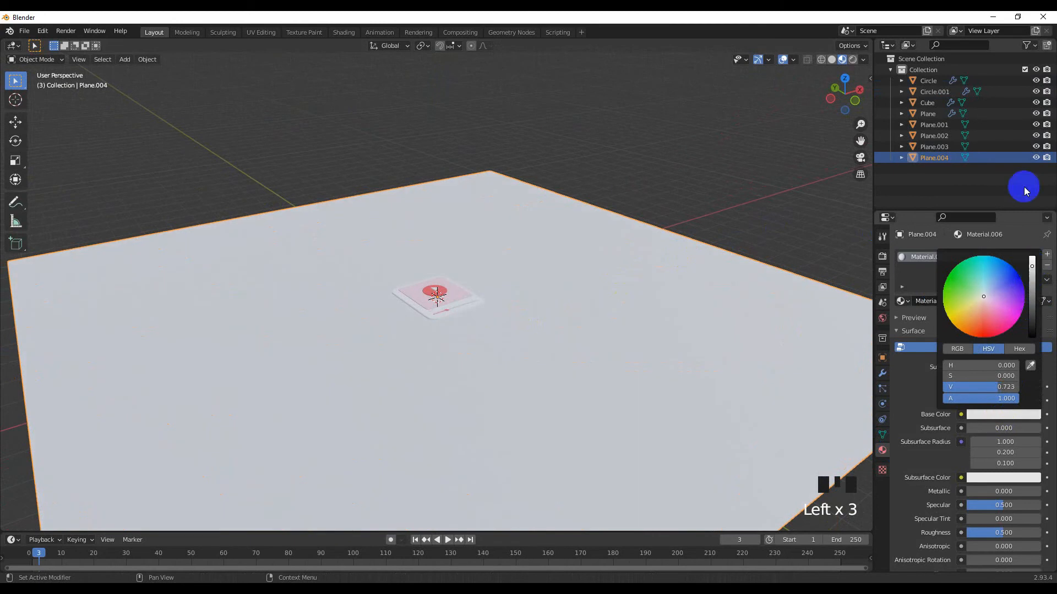
left_click(1027, 45)
left_click(949, 191)
middle_click_drag(649, 308, 593, 309)
Add a second plane, raise it above the floor and scale it up as an overhead panel
scroll(561, 311, "down", 3)
key("shift+a")
left_click(520, 299)
middle_click_drag(519, 299, 503, 311)
key("g")
left_click(518, 230)
scroll(516, 230, "down", 5)
middle_click_drag(516, 232, 460, 262)
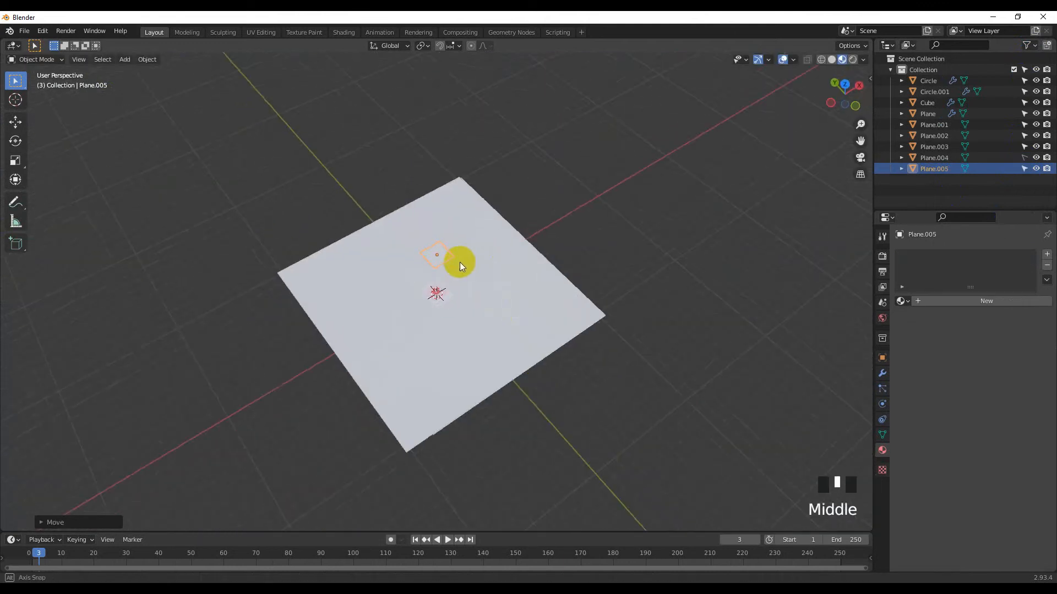
key("s")
left_click(480, 276)
Select all icon parts and adjust their height above the floor along Z
scroll(513, 355, "up", 6)
middle_click_drag(513, 355, 332, 352)
left_click(341, 226)
left_click_drag(342, 225, 507, 358)
key("g")
key("z")
left_click(511, 345)
middle_click_drag(511, 346, 661, 401)
Try rotating the icon parts about the X axis and undo the rotation
key("r")
key("x")
left_click(556, 280)
key("ctrl+z")
scroll(512, 326, "up", 2)
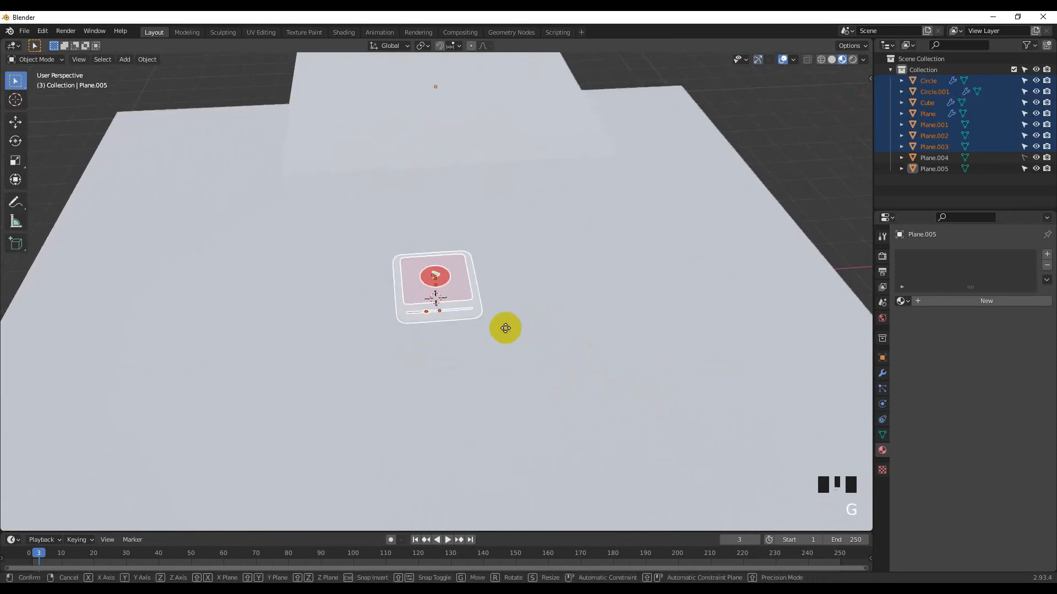
Duplicate the icon parts and move the copy along X beside the original
key("shift+d")
key("x")
left_click(573, 334)
middle_click_drag(573, 334, 445, 312)
scroll(445, 313, "up", 4)
Rotate the copied icon about the X axis so that it tilts up from the floor
key("r")
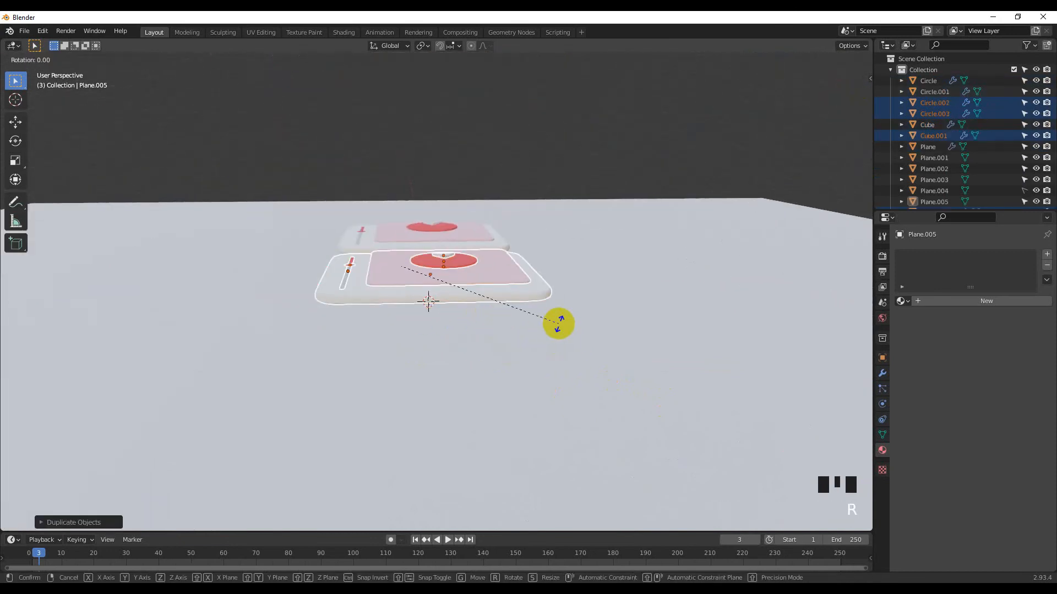
key("z")
left_click(563, 262)
middle_click_drag(563, 262, 438, 330)
key("r")
key("x")
left_click(585, 288)
middle_click_drag(585, 288, 532, 381)
Enlarge the play triangle on the tilted icon copy to about 1.65 times its size
scroll(577, 396, "down", 3)
left_click(540, 313)
left_click(547, 329)
scroll(509, 335, "up", 1)
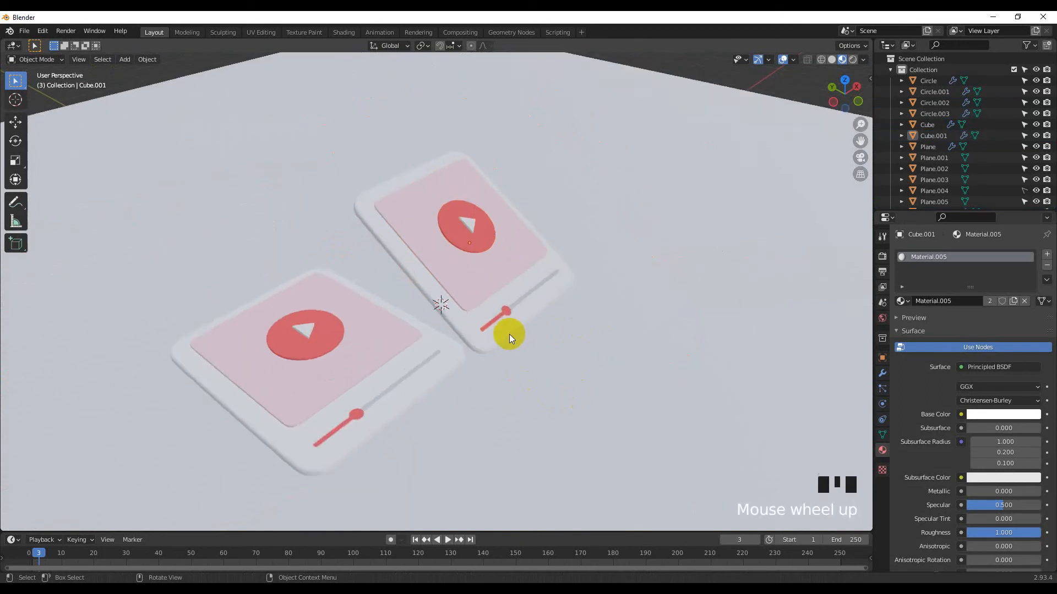
middle_click_drag(509, 335, 413, 370)
scroll(424, 347, "up", 2)
scroll(465, 297, "up", 3)
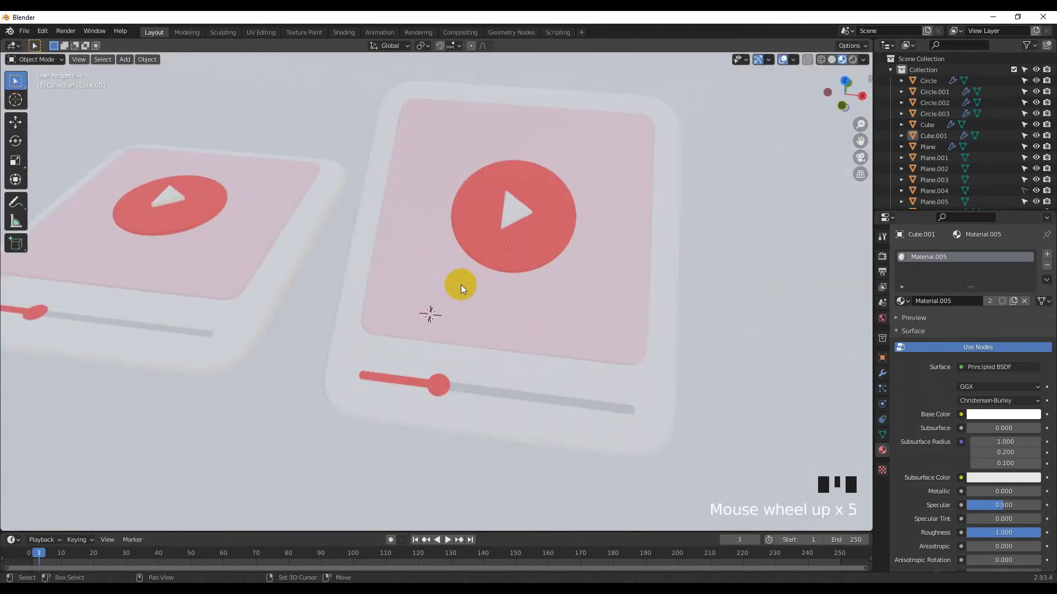
key("s")
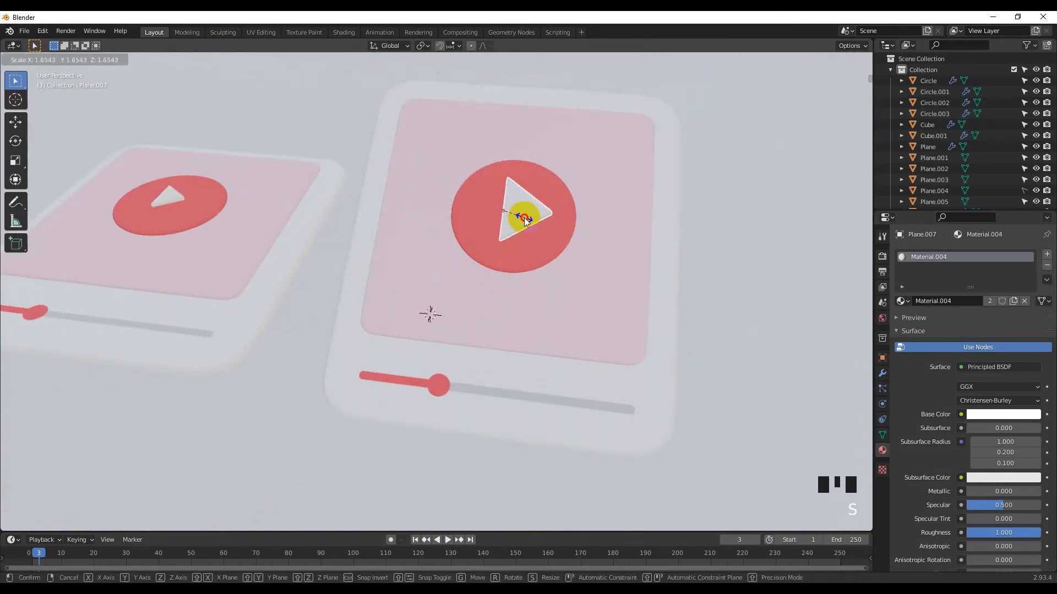
left_click(514, 208)
Delete all parts of the tilted icon copy
key("KP_7")
scroll(535, 253, "up", 2)
middle_click_drag(535, 256, 571, 328)
left_click(573, 329)
key("Delete")
Scale up the play triangle on the original icon's disc
scroll(319, 299, "up", 2)
key("KP_7")
scroll(321, 337, "down", 7)
middle_click_drag(320, 338, 402, 269)
scroll(411, 305, "up", 7)
left_click(392, 301)
key("s")
left_click(457, 319)
Shift the enlarged play triangle along X to centre it on the red disc
middle_click_drag(458, 319, 500, 366)
scroll(395, 375, "up", 5)
key("g")
key("x")
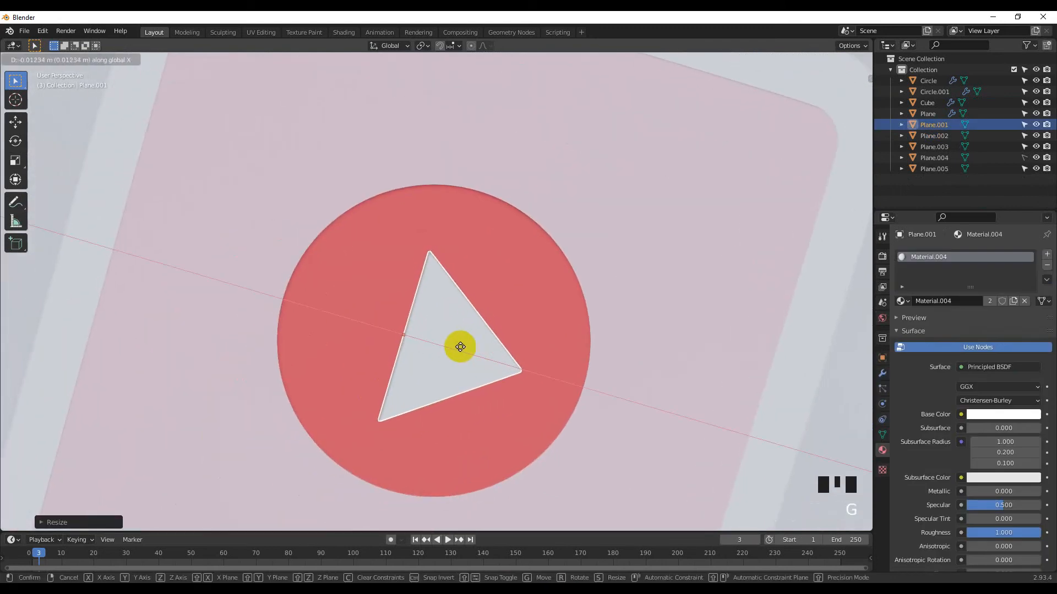
left_click(339, 336)
Adjust the play triangle's thickness in the side view by scaling it along Z
middle_click_drag(339, 336, 440, 457)
scroll(477, 298, "down", 3)
key("KP_3")
key("s")
key("z")
left_click(421, 365)
key("s")
key("z")
left_click(402, 372)
scroll(401, 372, "down", 4)
Select the whole updated icon, duplicate it and move the copy along X beside the original
middle_click_drag(401, 372, 363, 300)
scroll(531, 437, "down", 4)
scroll(342, 365, "down", 4)
scroll(477, 389, "up", 2)
middle_click_drag(476, 389, 609, 420)
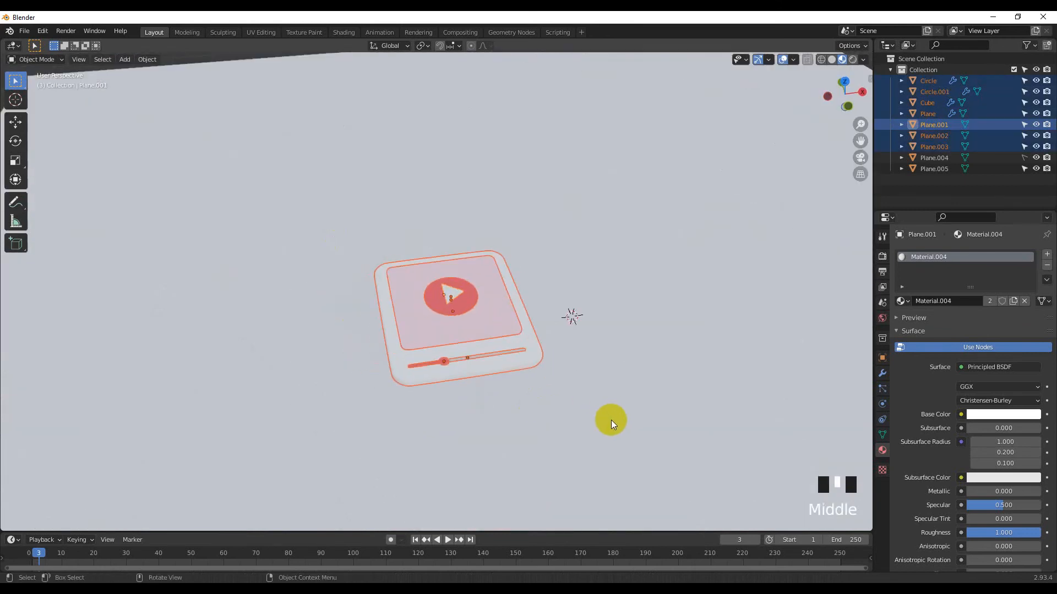
key("shift+d")
key("x")
left_click(765, 410)
middle_click_drag(765, 410, 618, 389)
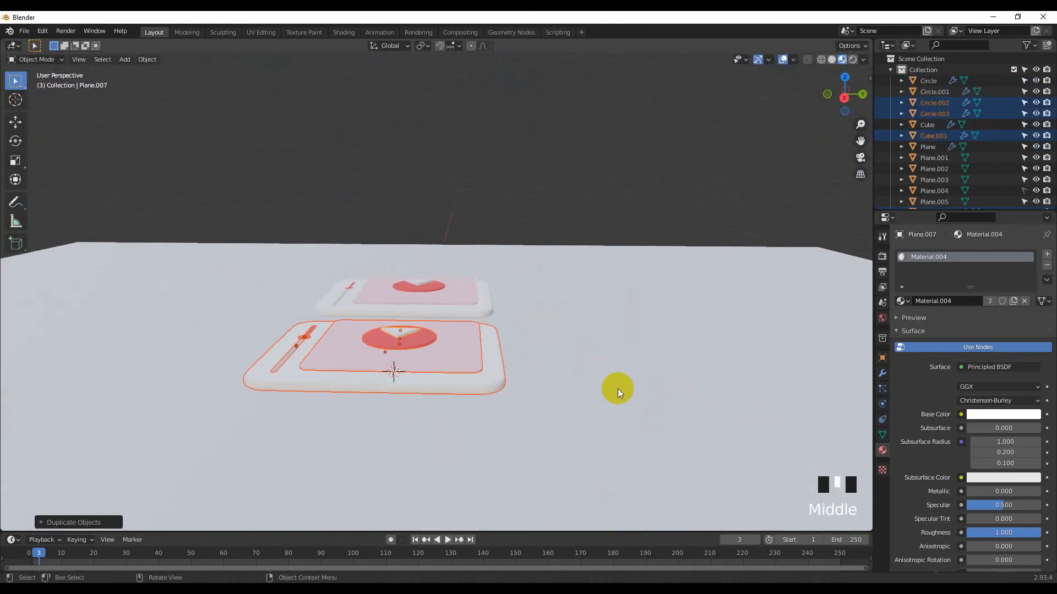
Rotate the new icon copy about the X axis so it stands tilted next to the flat one
key("r")
key("x")
middle_click_drag(617, 379, 679, 259)
key("r")
key("x")
left_click(529, 386)
Raise the overhead plane a further 2.12 m along Z above the icons
left_click(512, 193)
key("g")
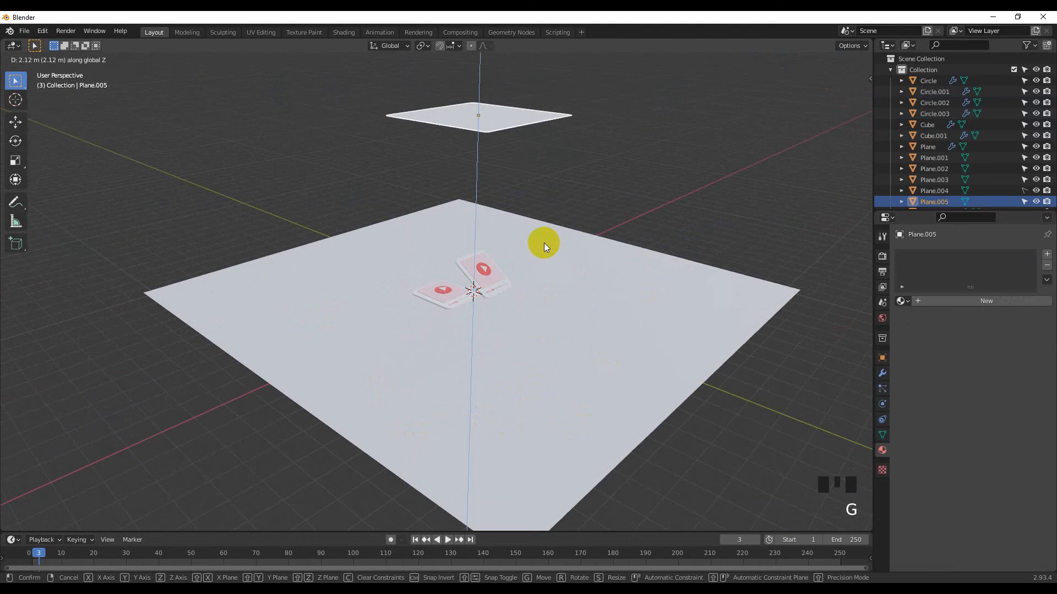
left_click(544, 243)
Give the overhead plane a new material with white emission and an emission strength of 9.4
left_click(943, 300)
scroll(969, 357, "down", 8)
left_click(996, 428)
left_click_drag(1032, 319, 1032, 262)
left_click_drag(996, 442, 1038, 442)
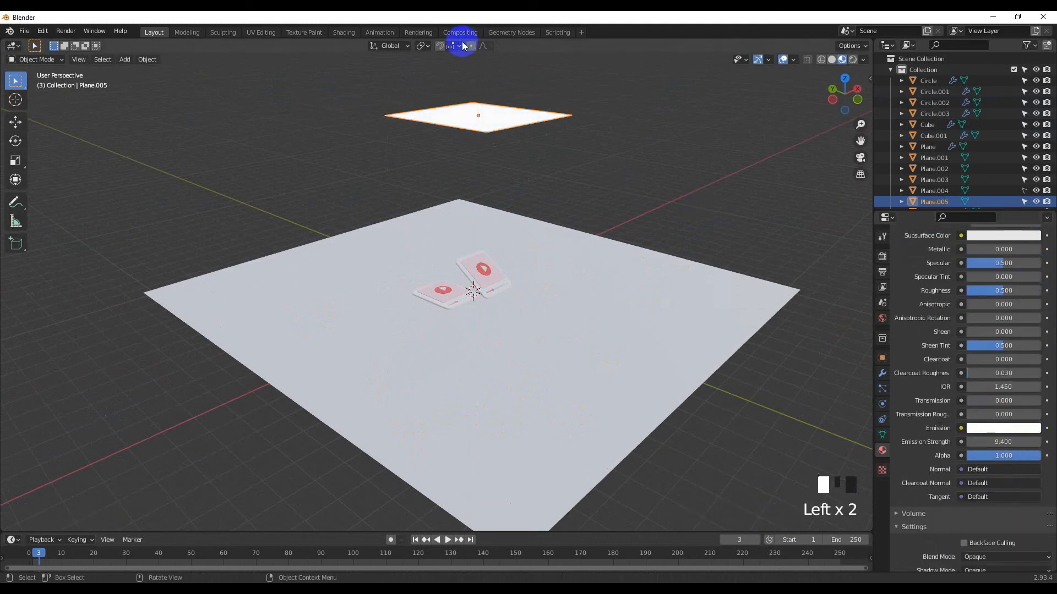
Set the render engine to Cycles and show the Layout viewport in Rendered shading
left_click(418, 32)
left_click(990, 82)
left_click(975, 119)
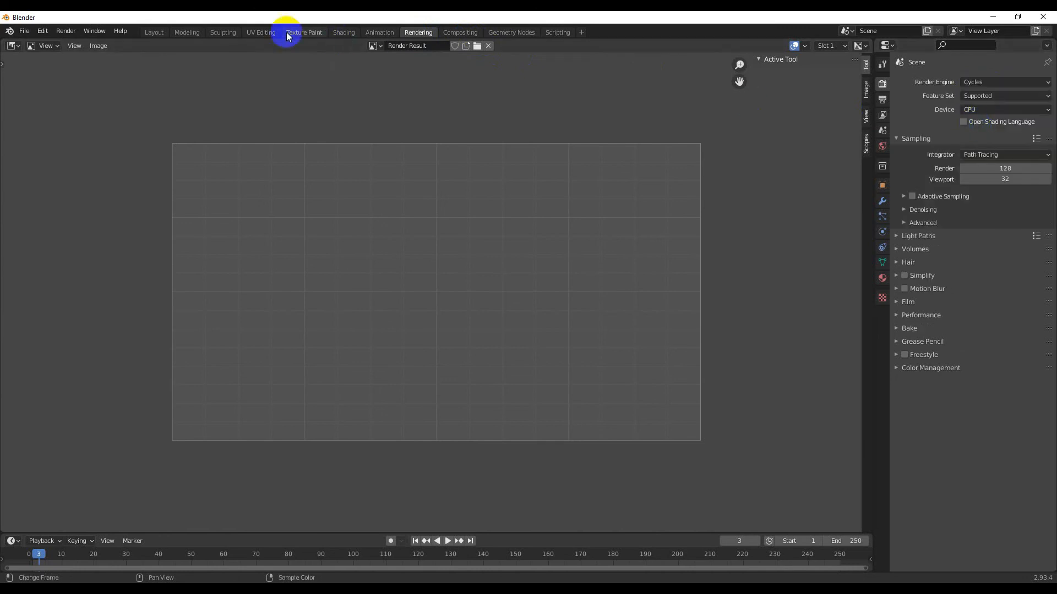
left_click(152, 32)
left_click(853, 60)
mouse_move(520, 259)
middle_mouse_down()
mouse_move(482, 307)
mouse_move(487, 267)
mouse_move(507, 259)
middle_mouse_up()
scroll(507, 259, "down", 8)
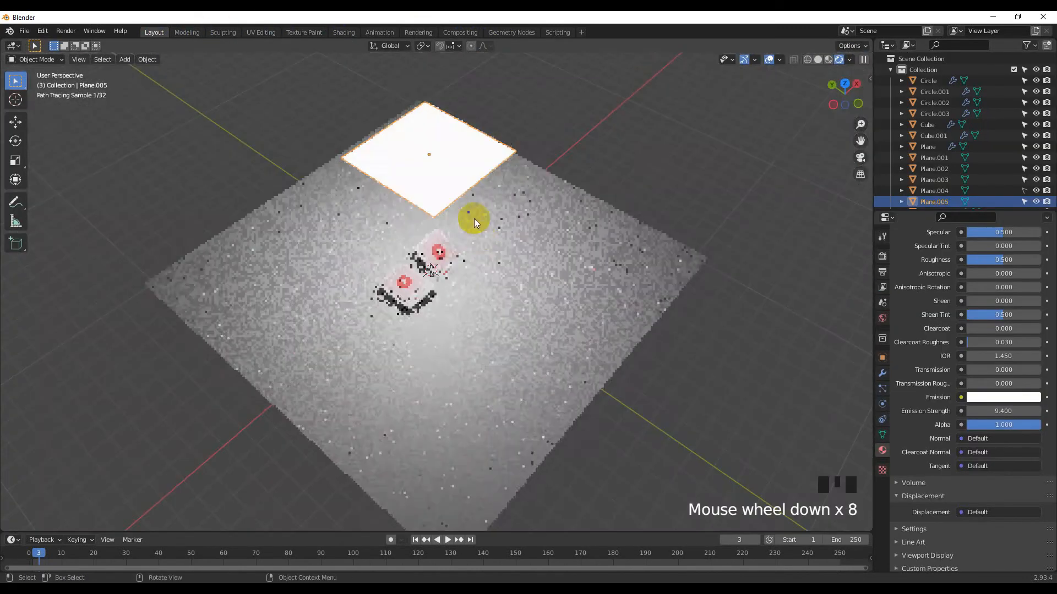
Scale up the emissive overhead plane so it spans a larger area above the icons
key("s")
left_click(474, 213)
scroll(440, 295, "up", 9)
scroll(440, 295, "down", 8)
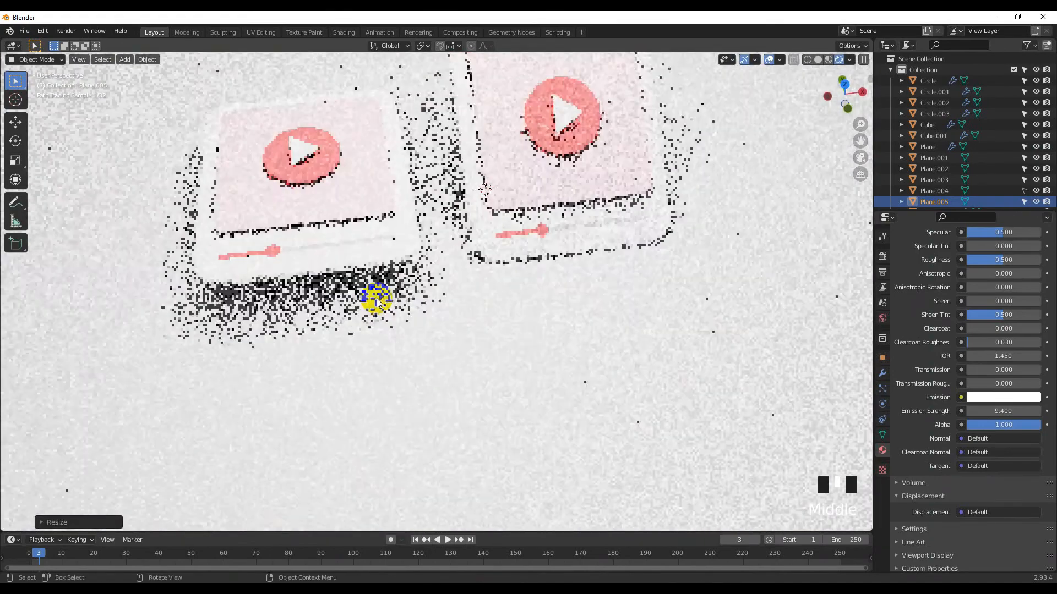
key("s")
left_click(537, 296)
mouse_move(526, 296)
middle_mouse_down()
mouse_move(540, 297)
mouse_move(504, 296)
mouse_move(520, 295)
middle_mouse_up()
left_click(540, 296)
scroll(497, 299, "up", 5)
scroll(498, 298, "down", 5)
scroll(963, 181, "down", 6)
Assign the existing Material.004 to the floor plane, Plane.004, in place of its current material
left_click(934, 144)
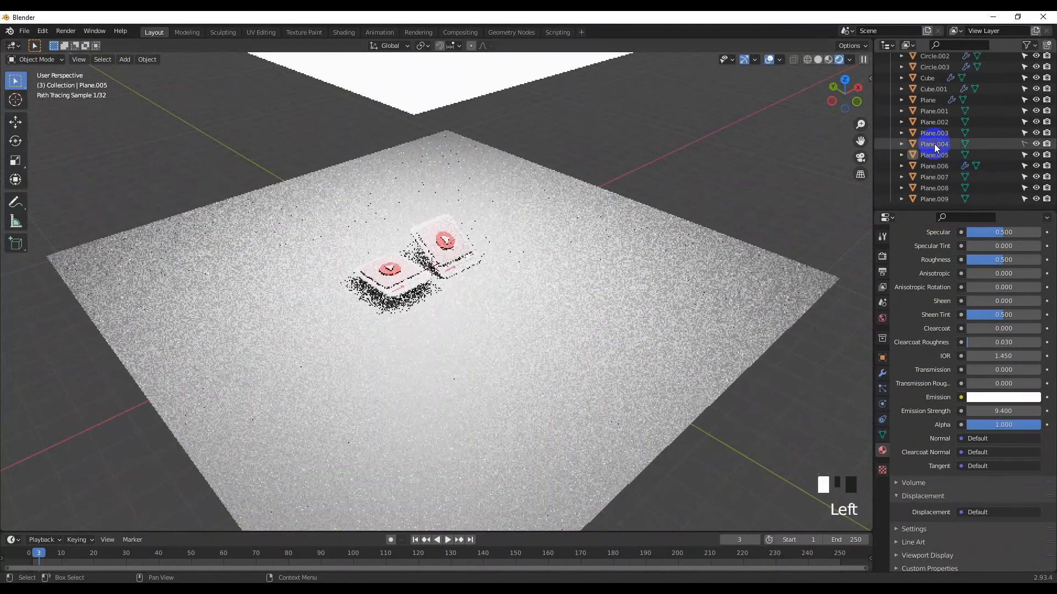
scroll(936, 308, "up", 13)
left_click(901, 290)
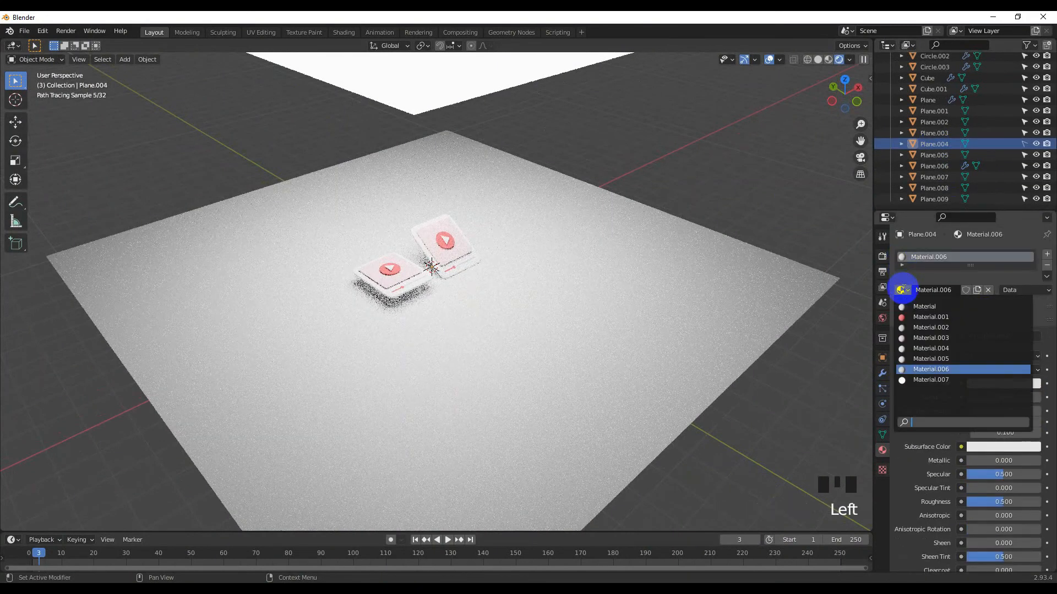
left_click(936, 351)
scroll(506, 321, "up", 4)
middle_click_drag(506, 321, 431, 335)
scroll(537, 322, "down", 2)
Reposition the emissive overhead plane above the two icons and raise it along the Z axis
left_click(483, 219)
key("g")
left_click(526, 261)
scroll(512, 281, "up", 5)
scroll(490, 343, "up", 4)
scroll(491, 342, "down", 2)
middle_click_drag(491, 340, 460, 243)
scroll(517, 338, "down", 10)
key("g")
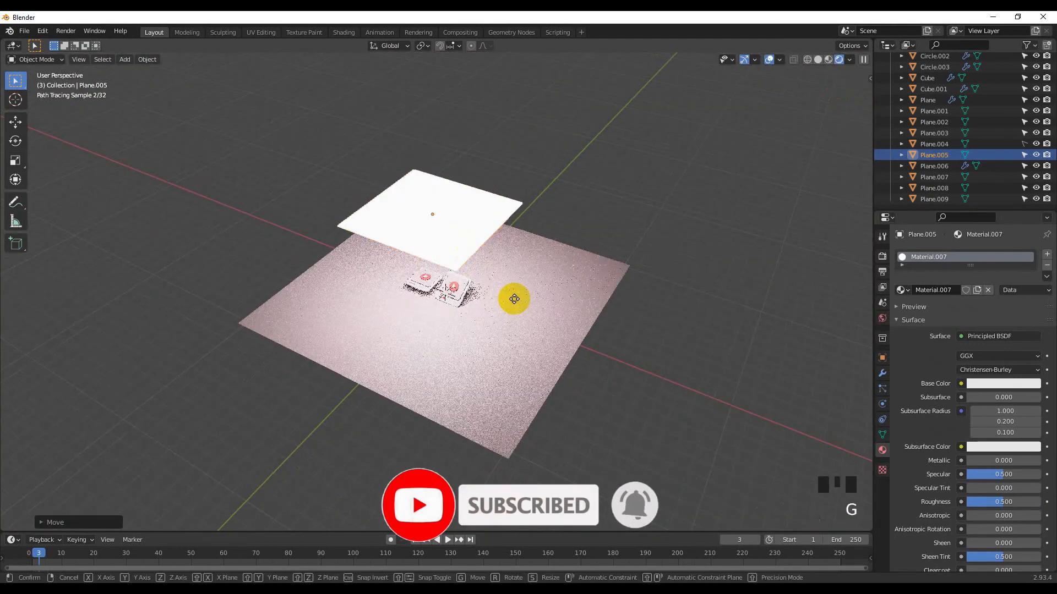
key("z")
left_click(520, 245)
Deselect the overhead plane and enable viewport denoising in the Cycles sampling settings
scroll(467, 300, "up", 6)
middle_click_drag(467, 297, 513, 341)
scroll(476, 334, "up", 4)
middle_click_drag(513, 340, 496, 342, "shift")
left_click(742, 268)
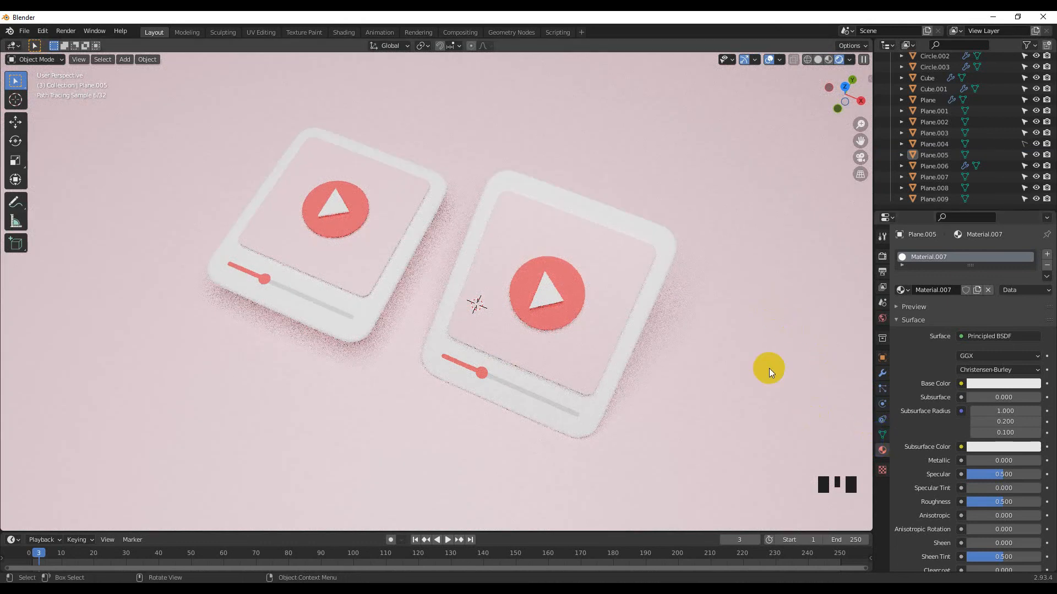
type("den")
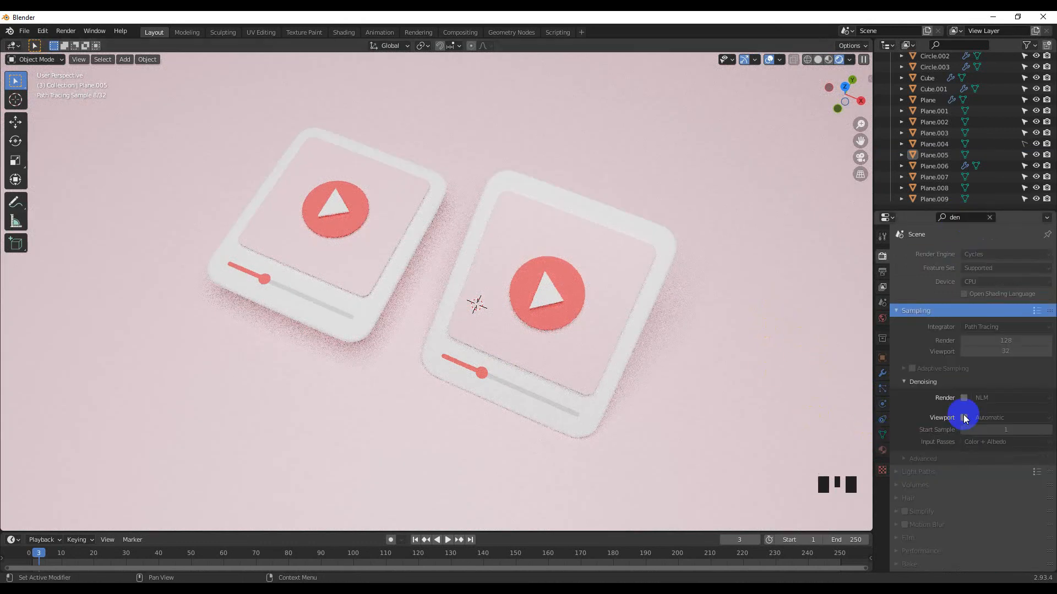
left_click(964, 418)
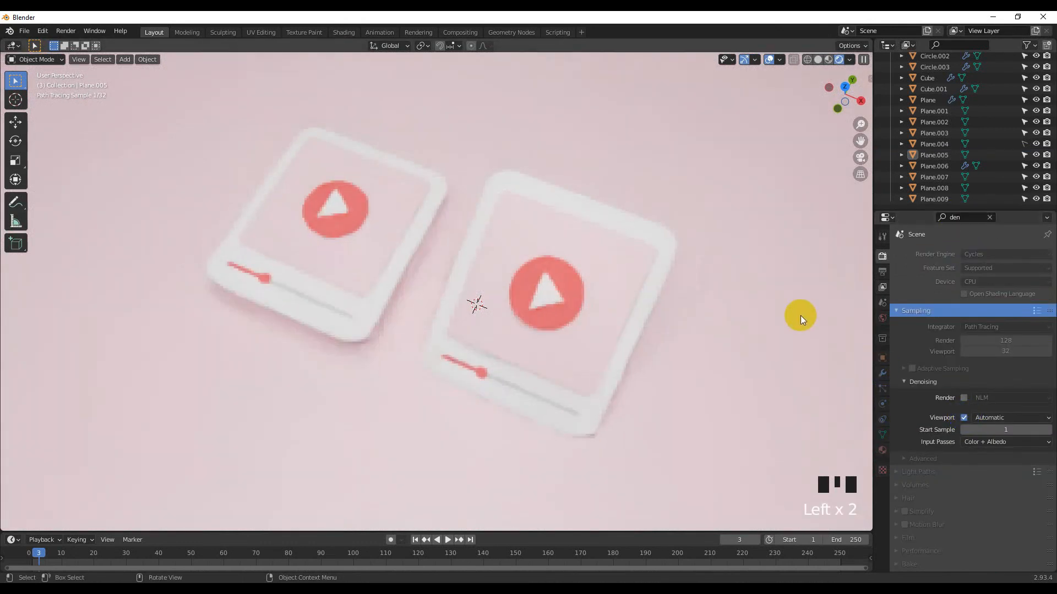